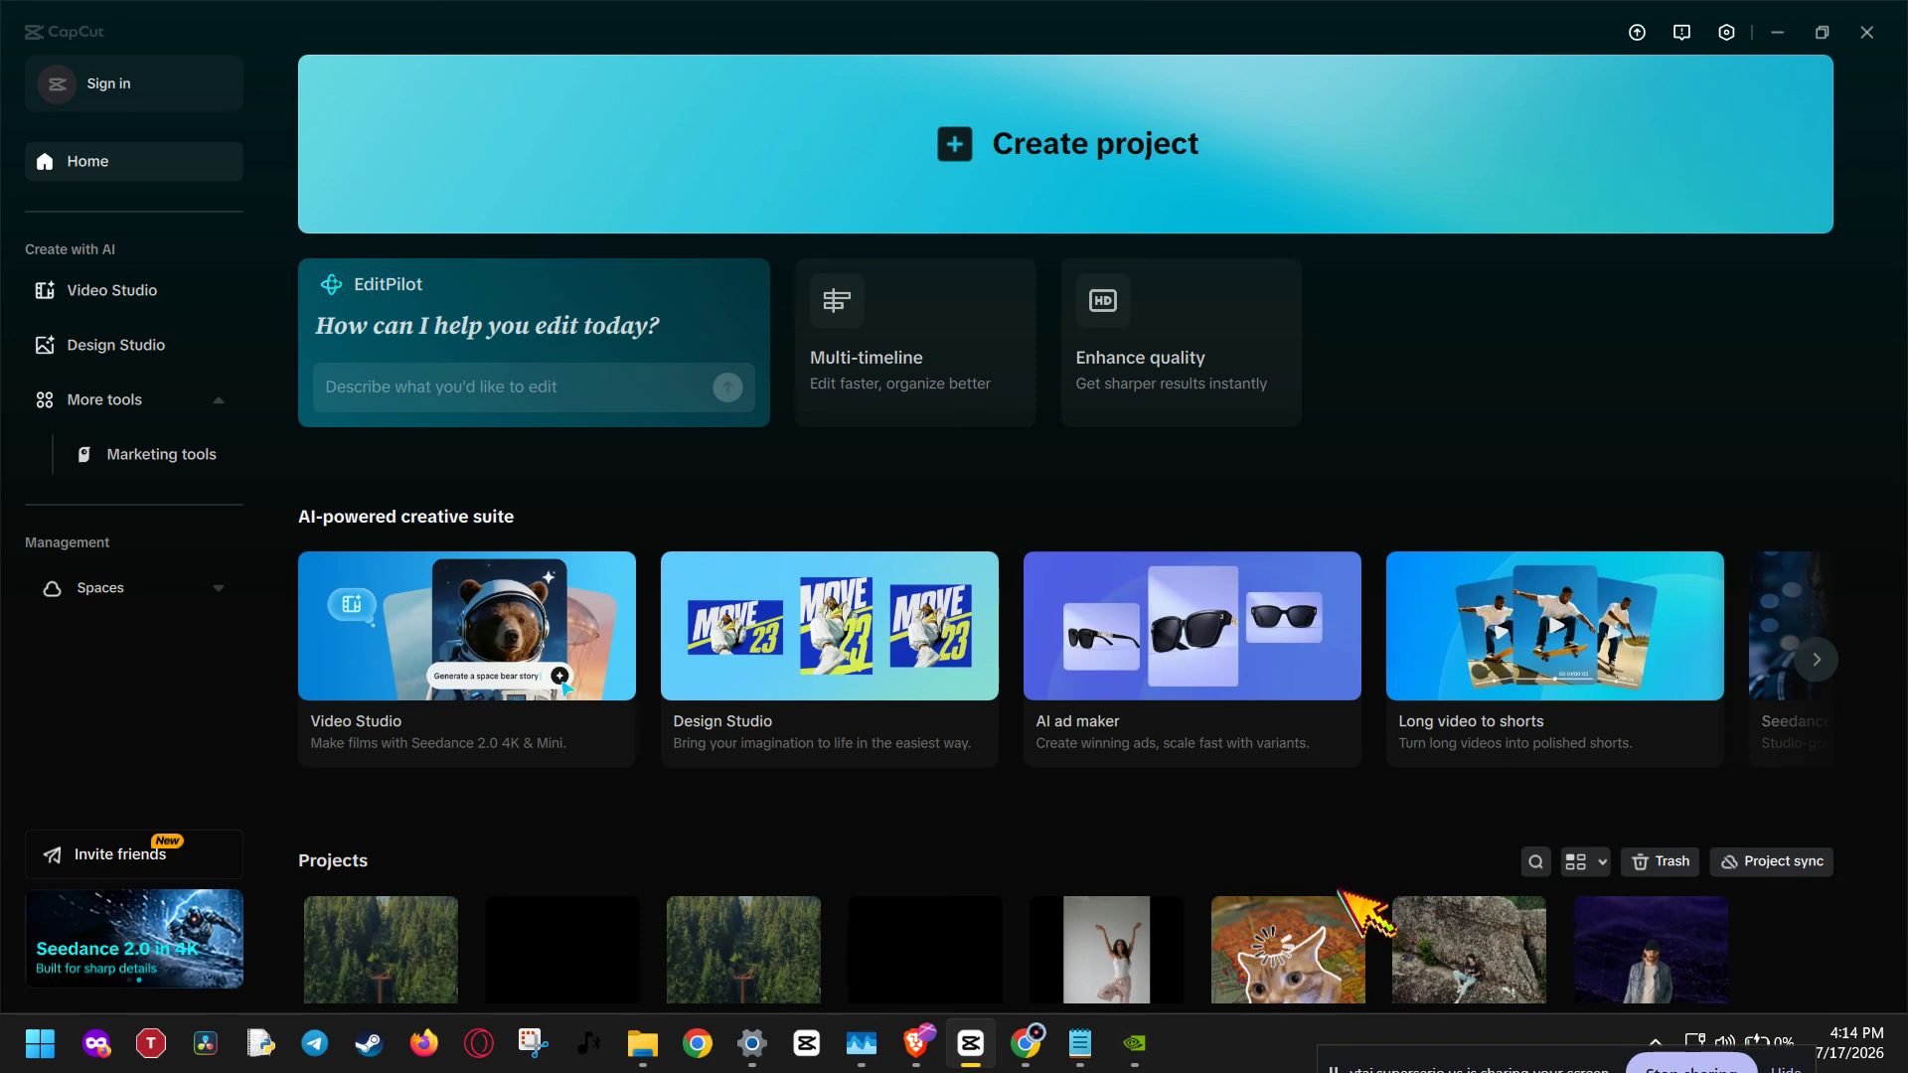
- Switch to Task Manager, filtered by capcut, and bring up the End task option for a CapCut.exe process without ending it
{"action": "left_click", "coordinate": [862, 1043]}
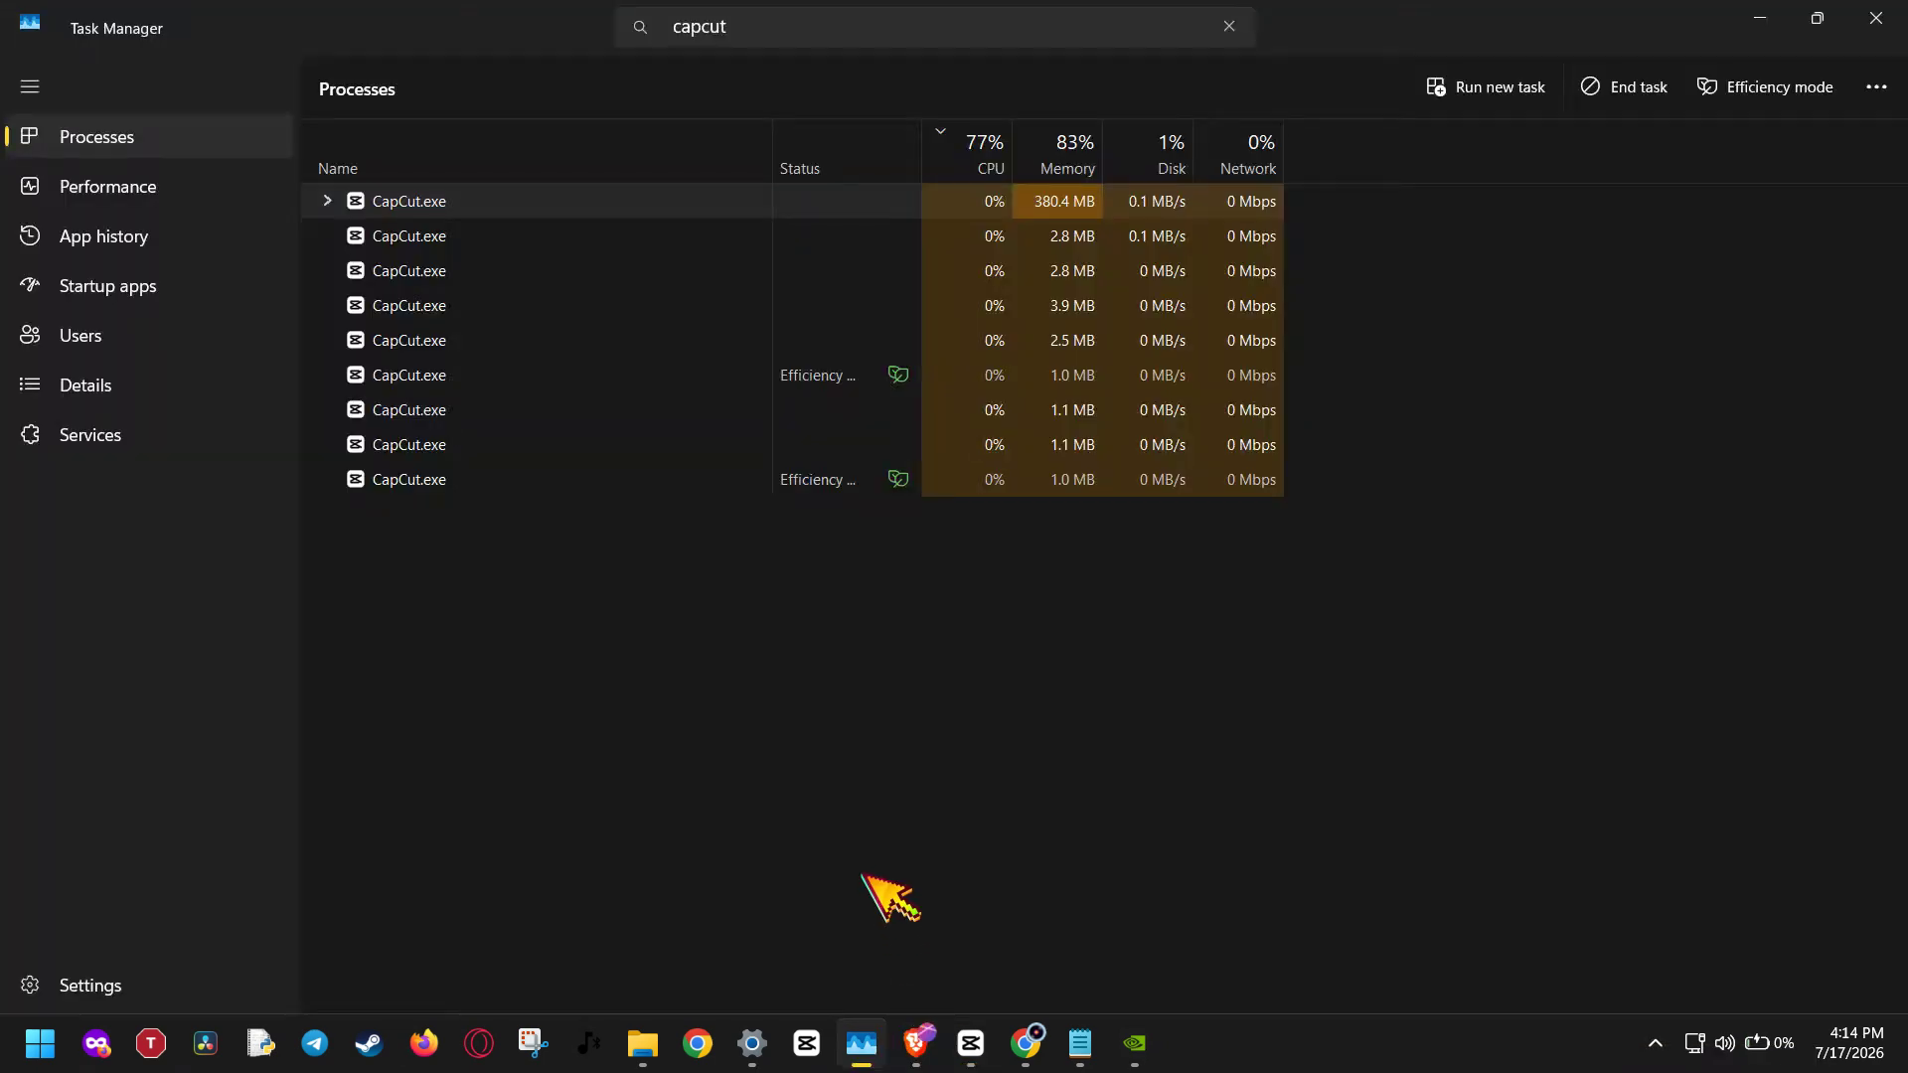
{"action": "left_click", "coordinate": [789, 26]}
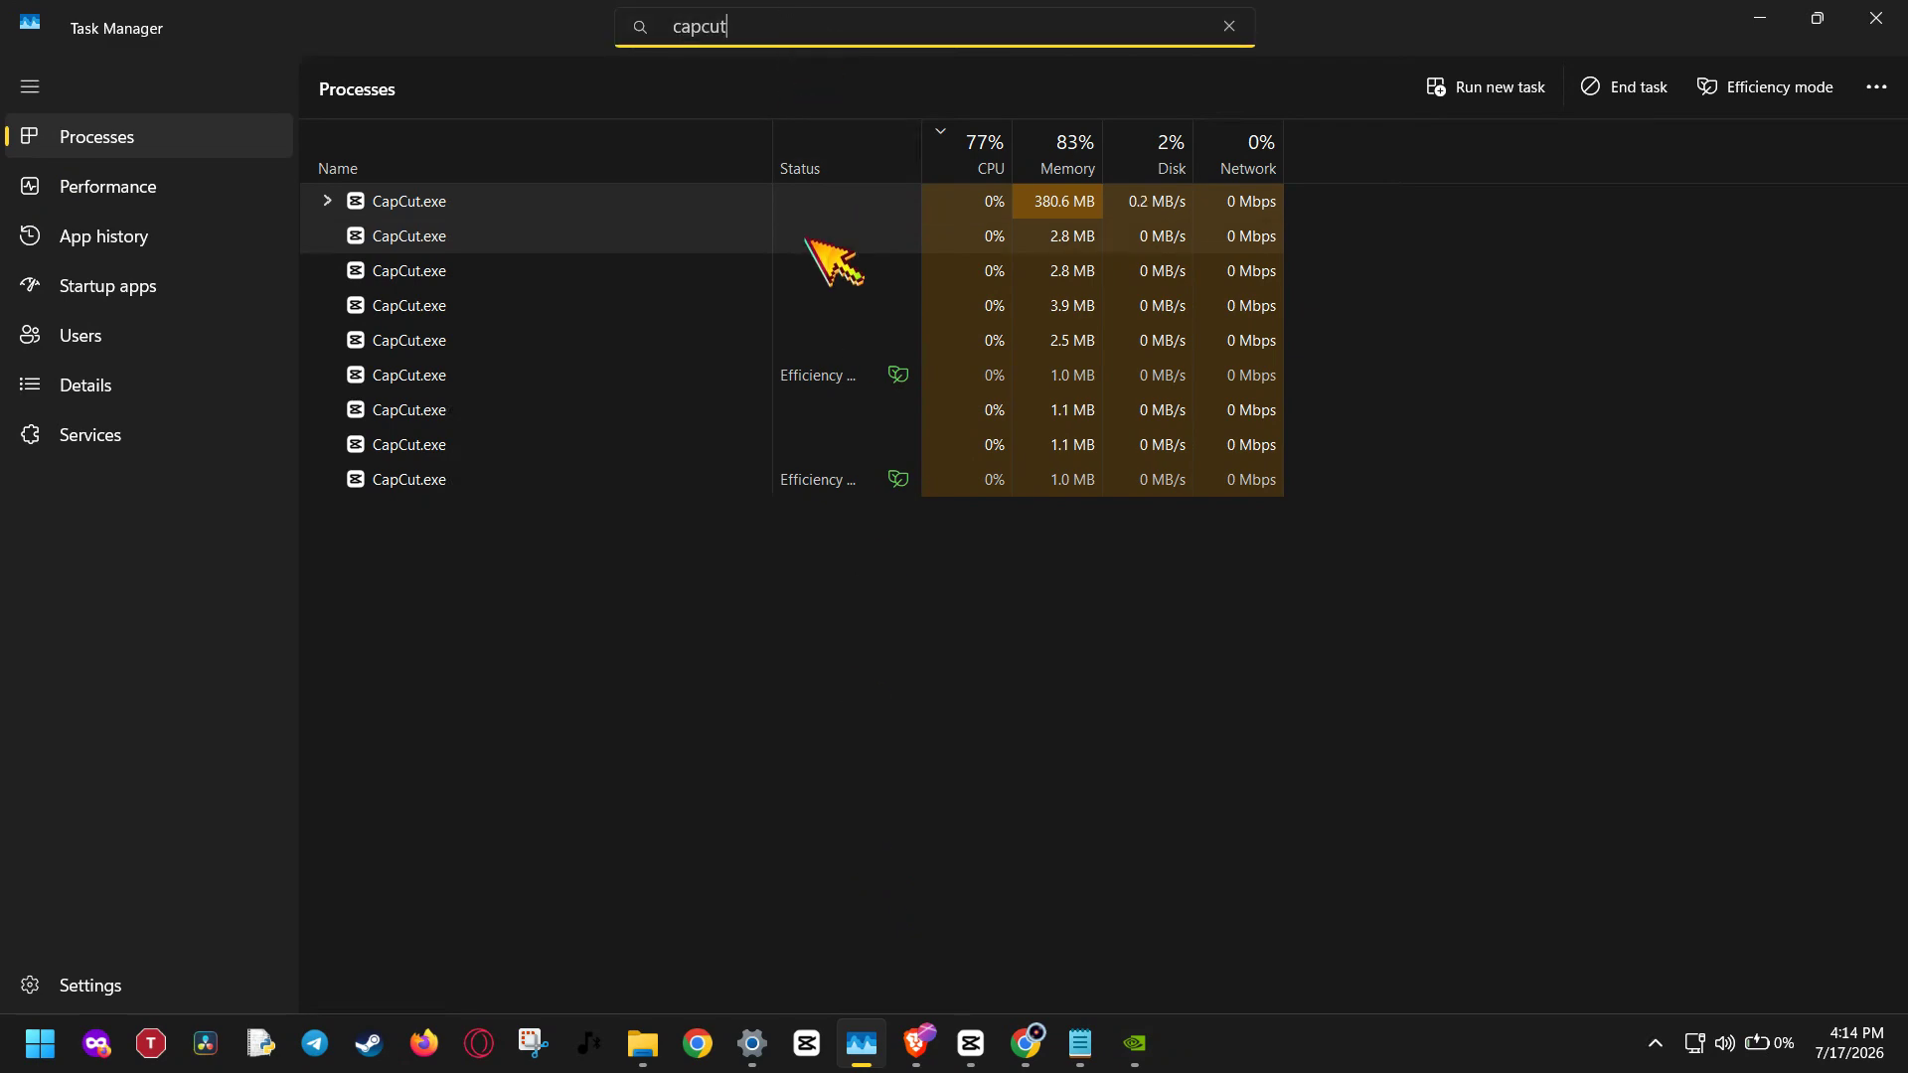
{"action": "right_click", "coordinate": [474, 235]}
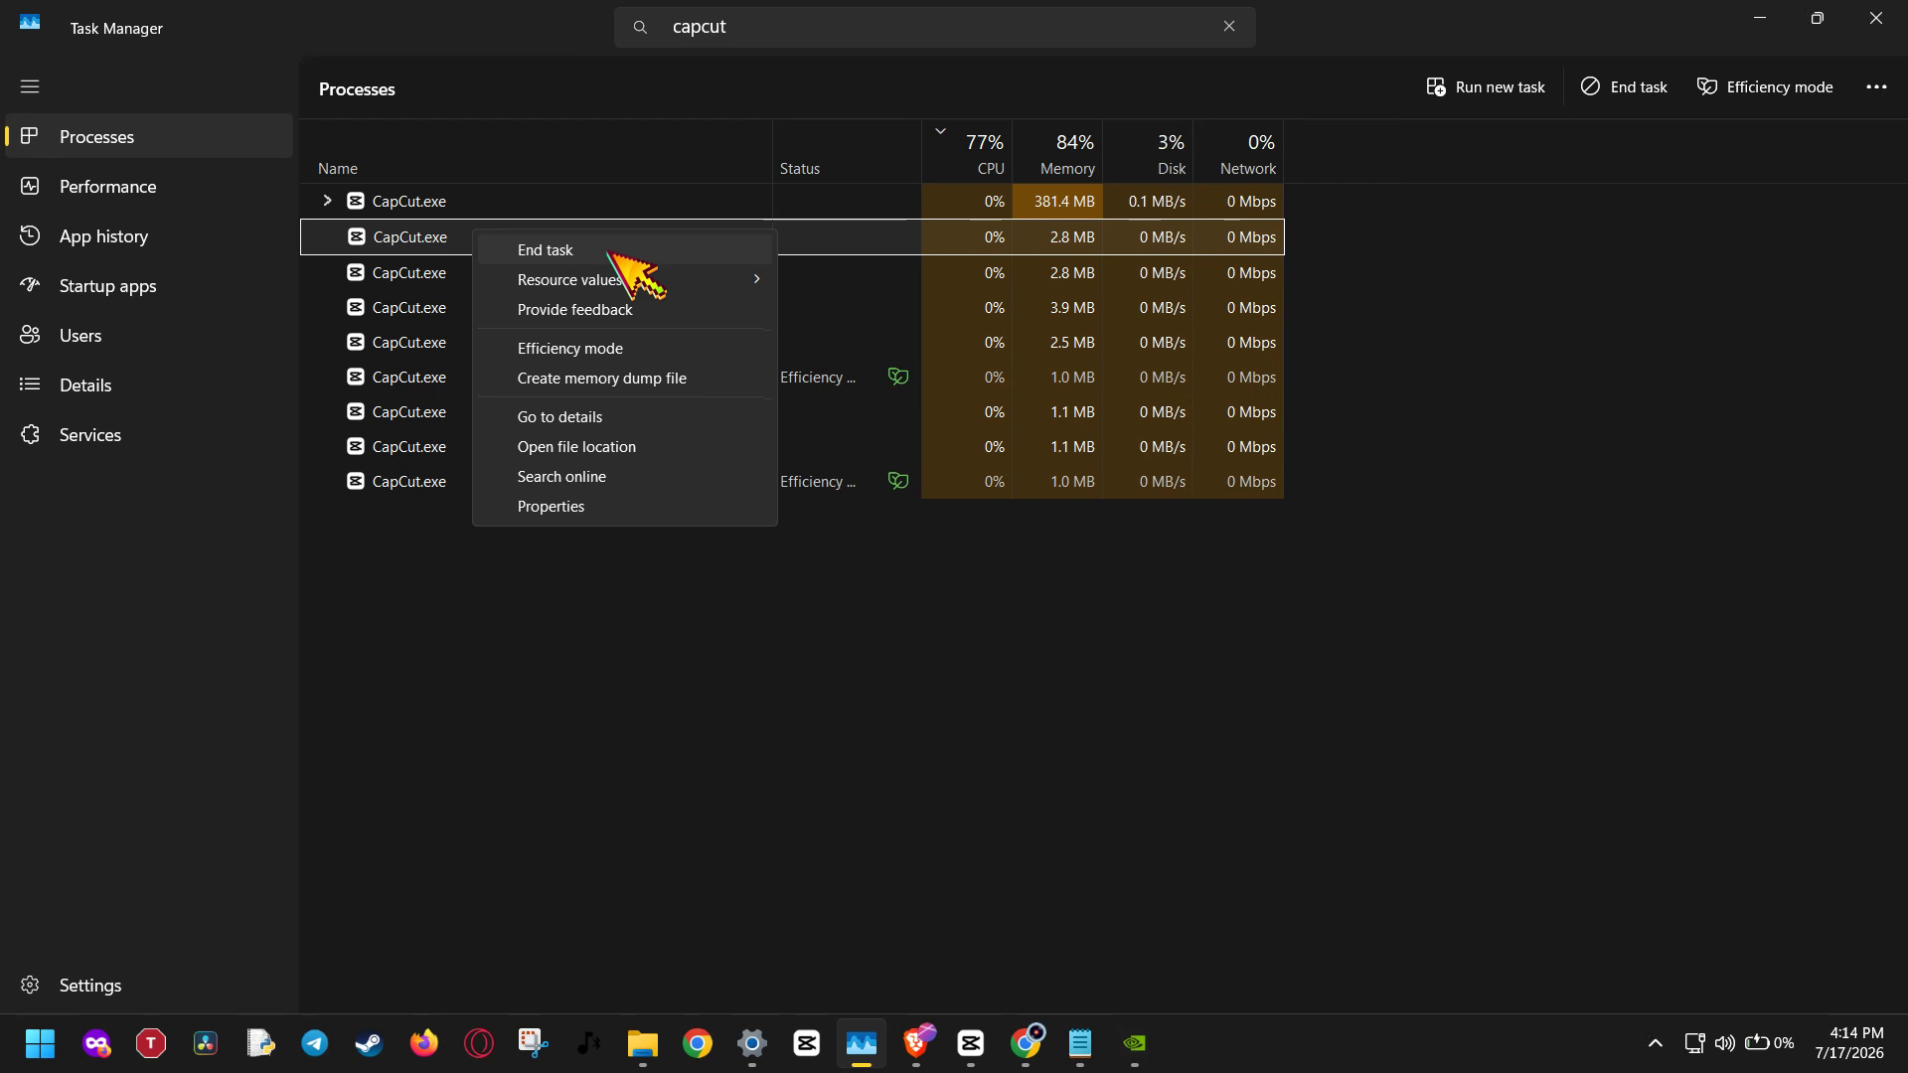
{"action": "left_click", "coordinate": [1555, 406]}
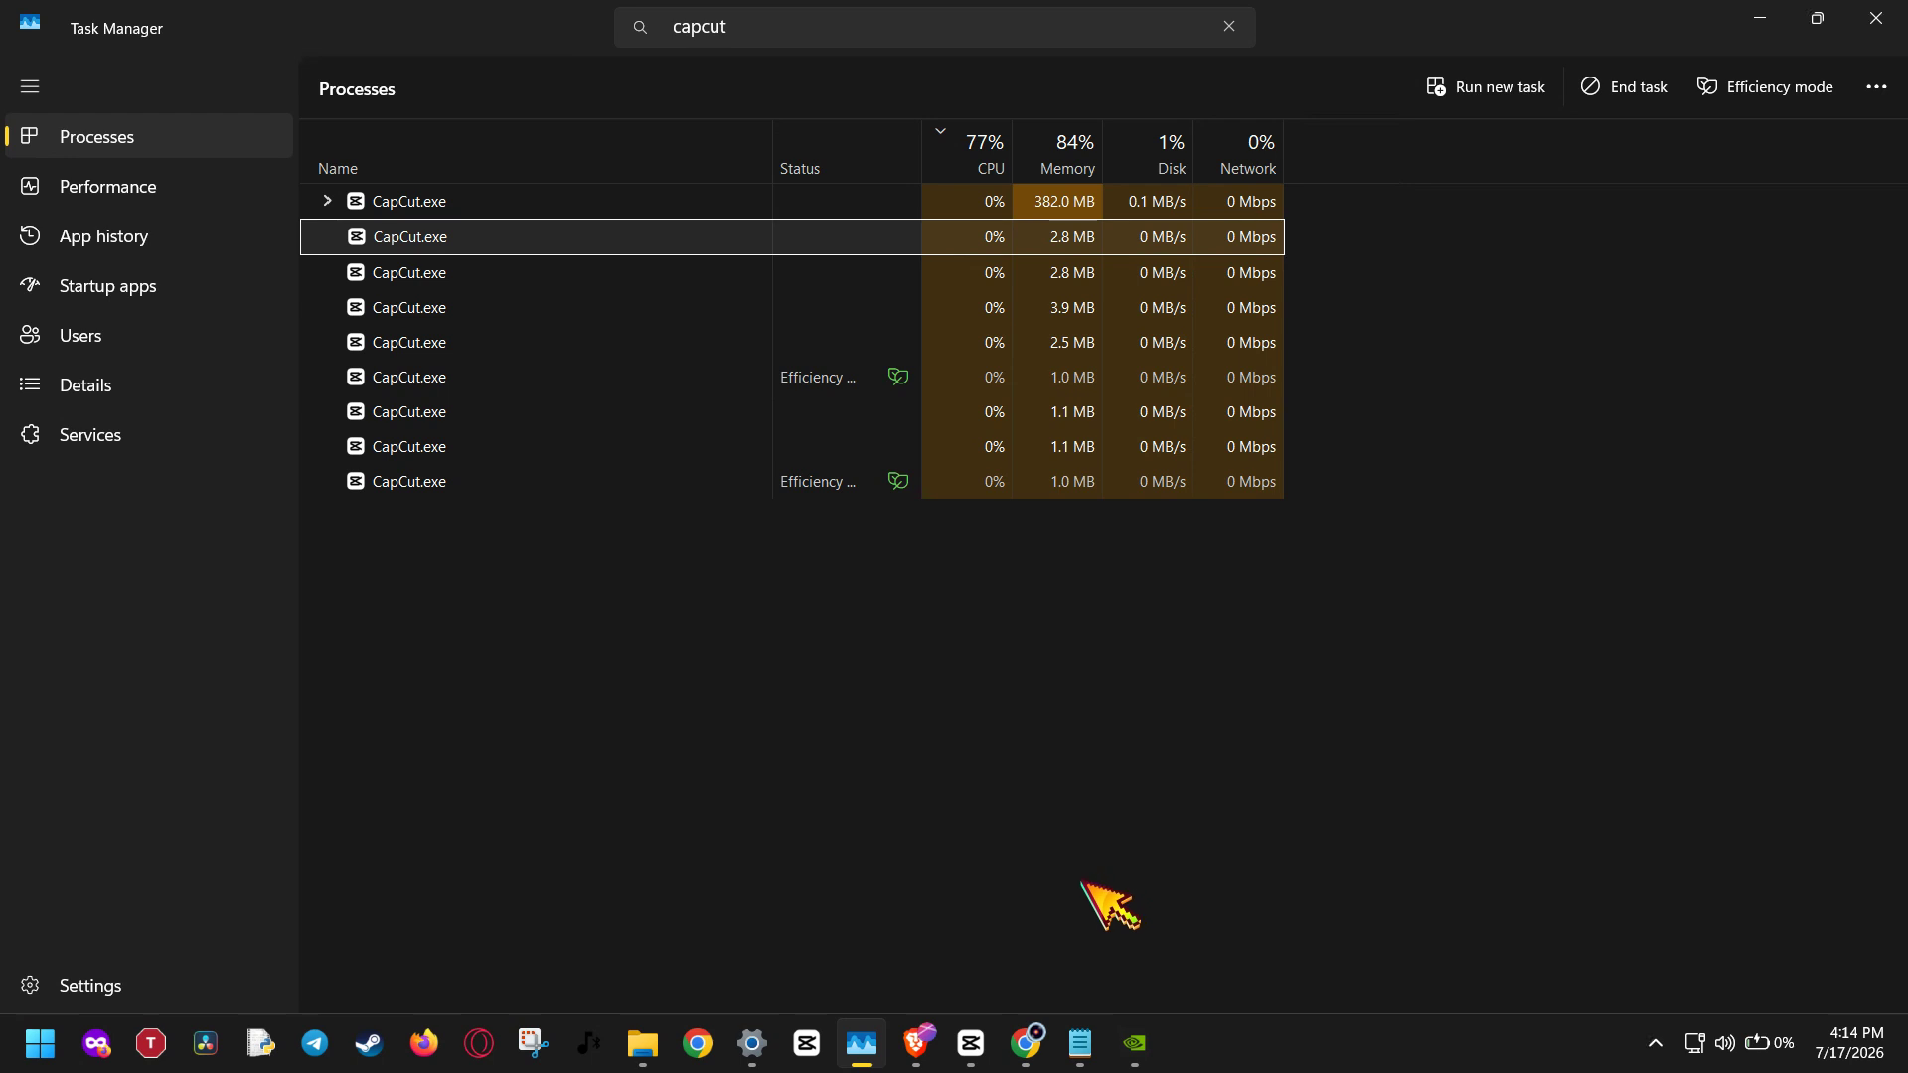
- Show the Run as administrator option for CapCut in the Windows Start menu, leaving it unused
{"action": "left_click", "coordinate": [40, 1043]}
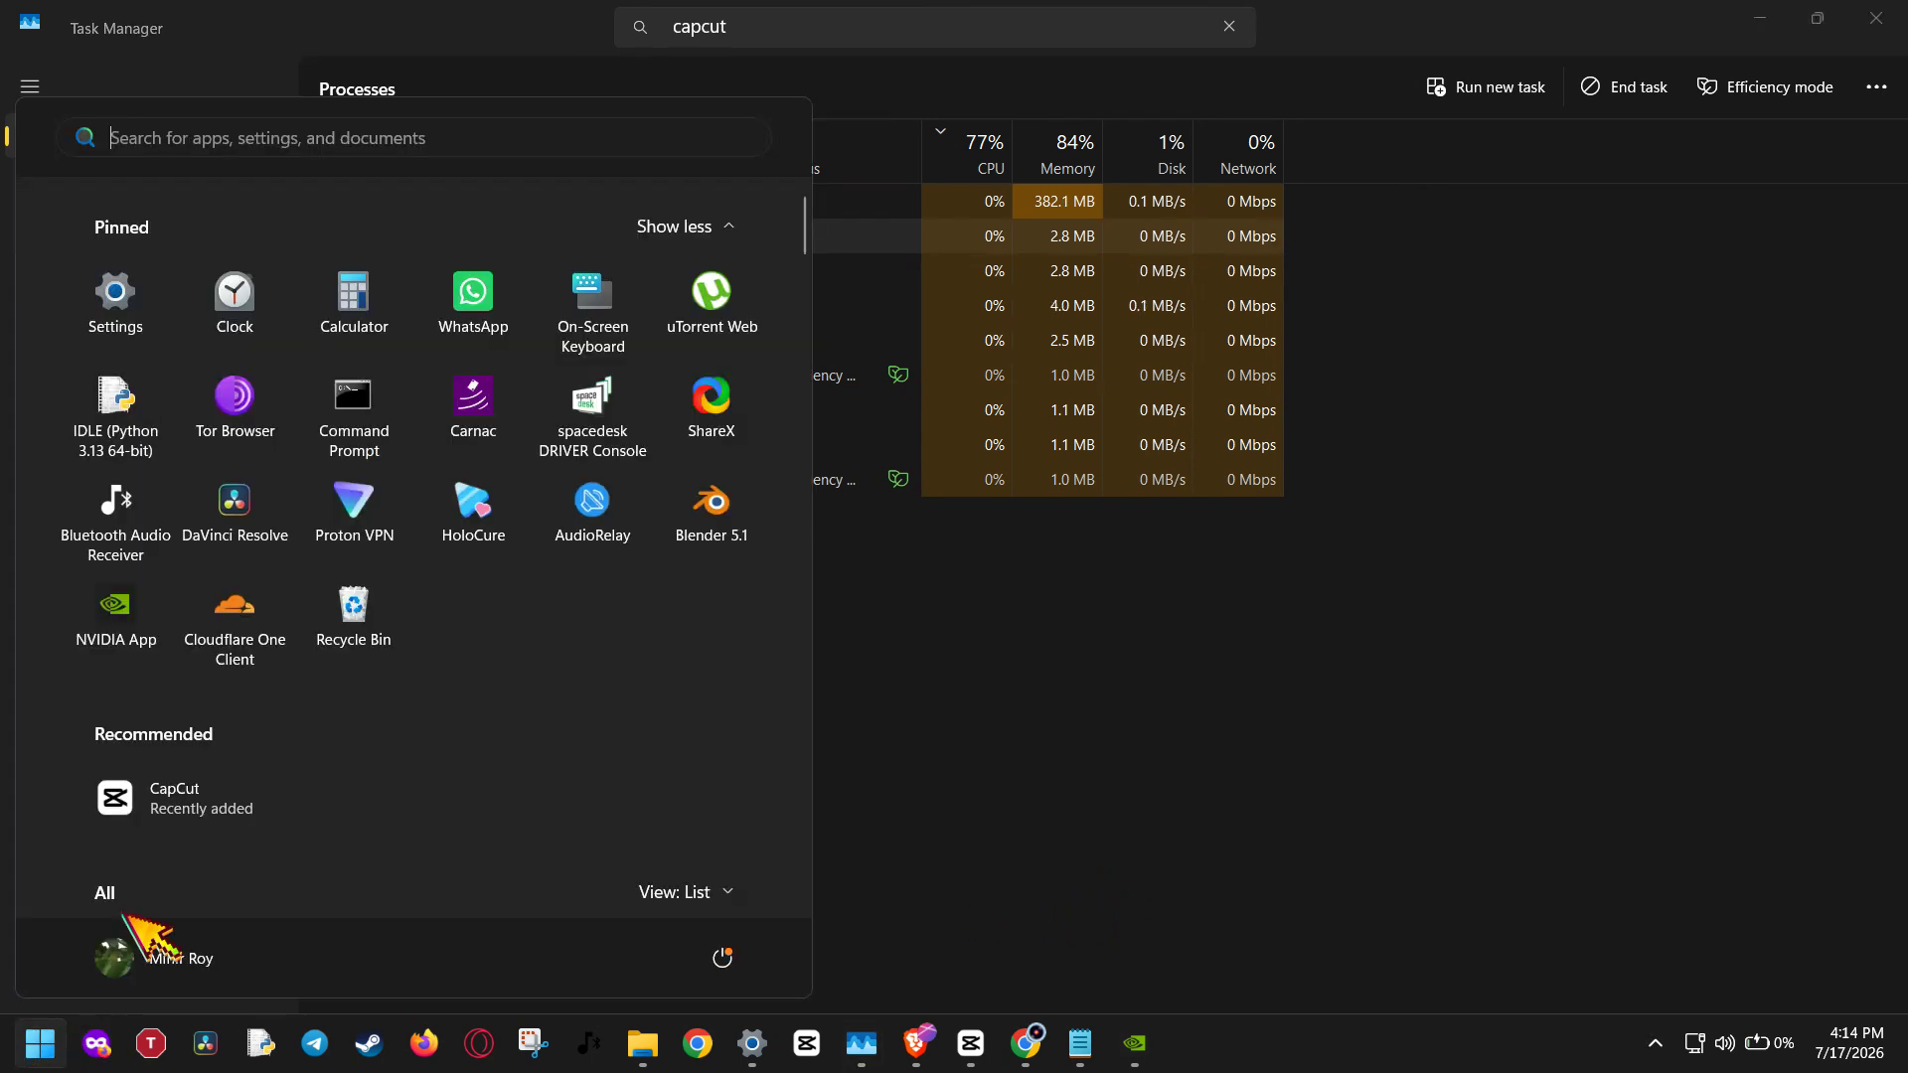
{"action": "right_click", "coordinate": [179, 810]}
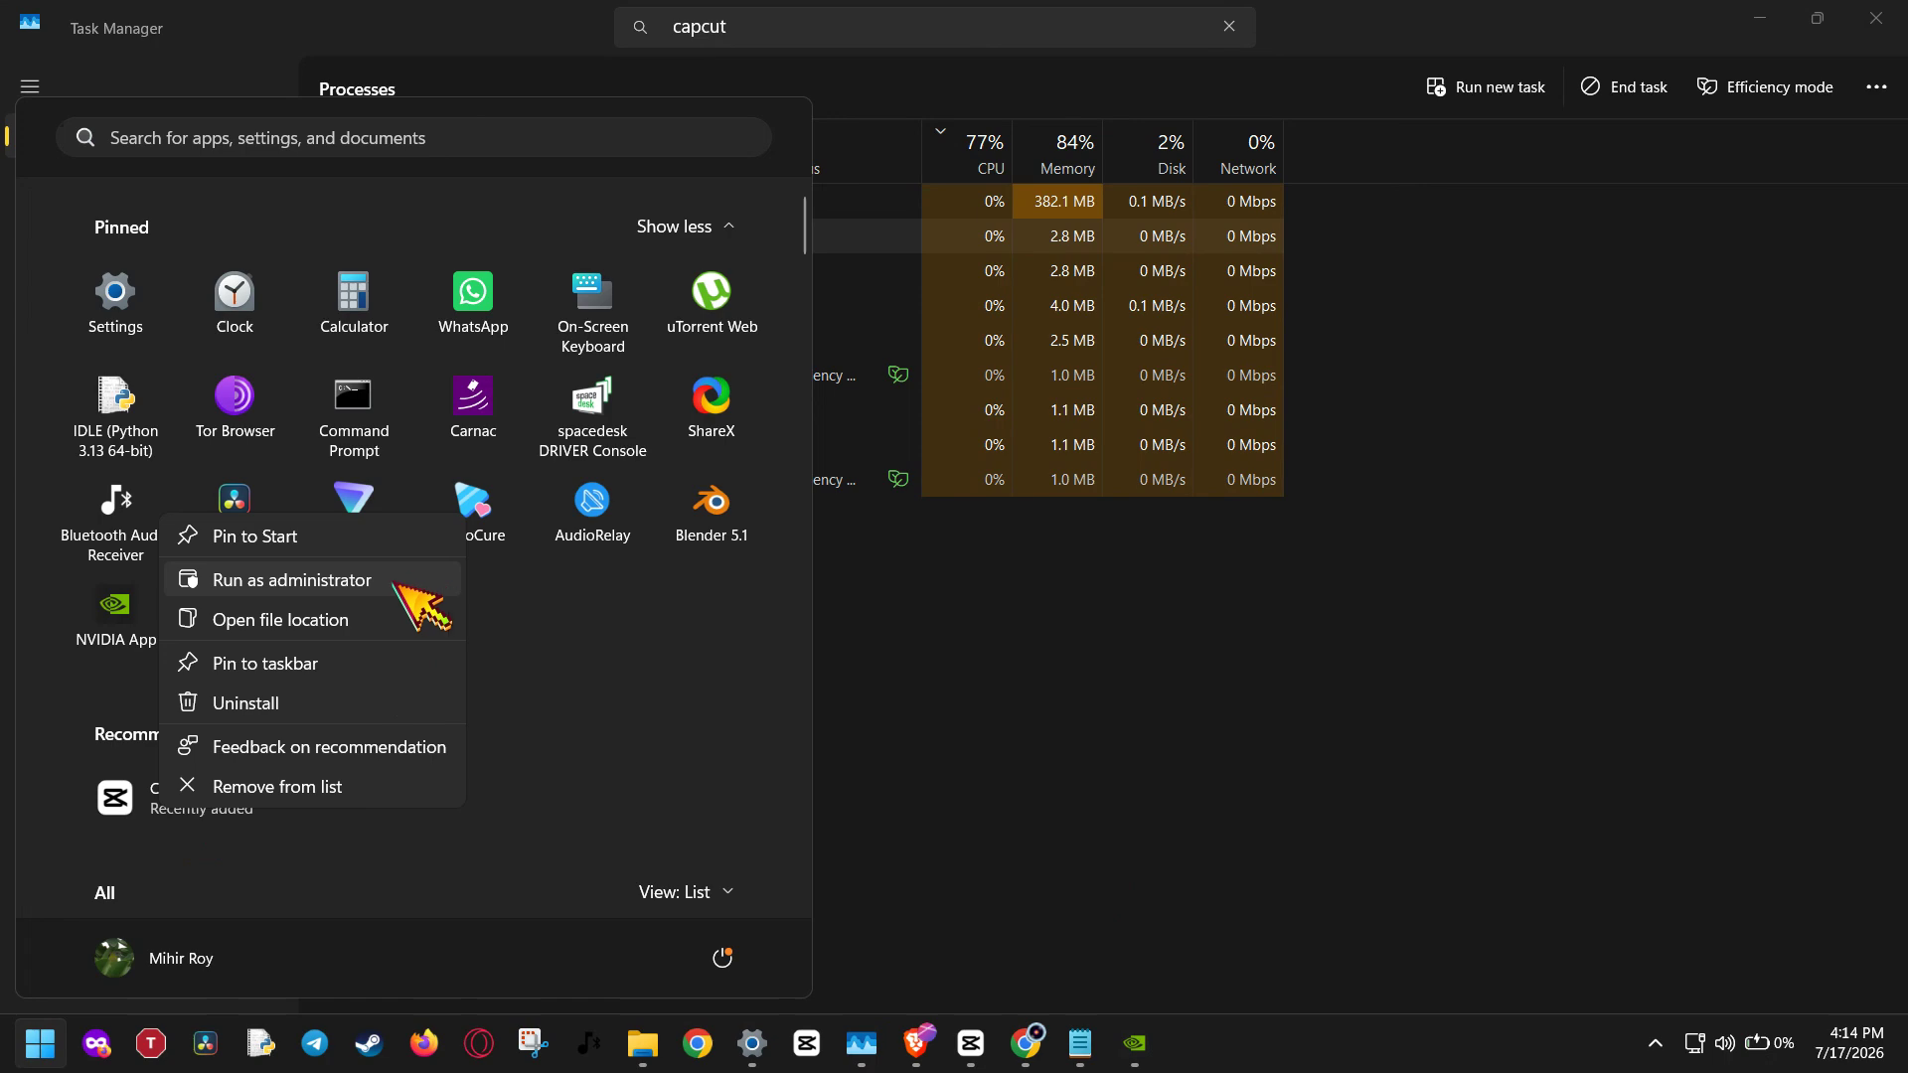
{"action": "left_click", "coordinate": [947, 644]}
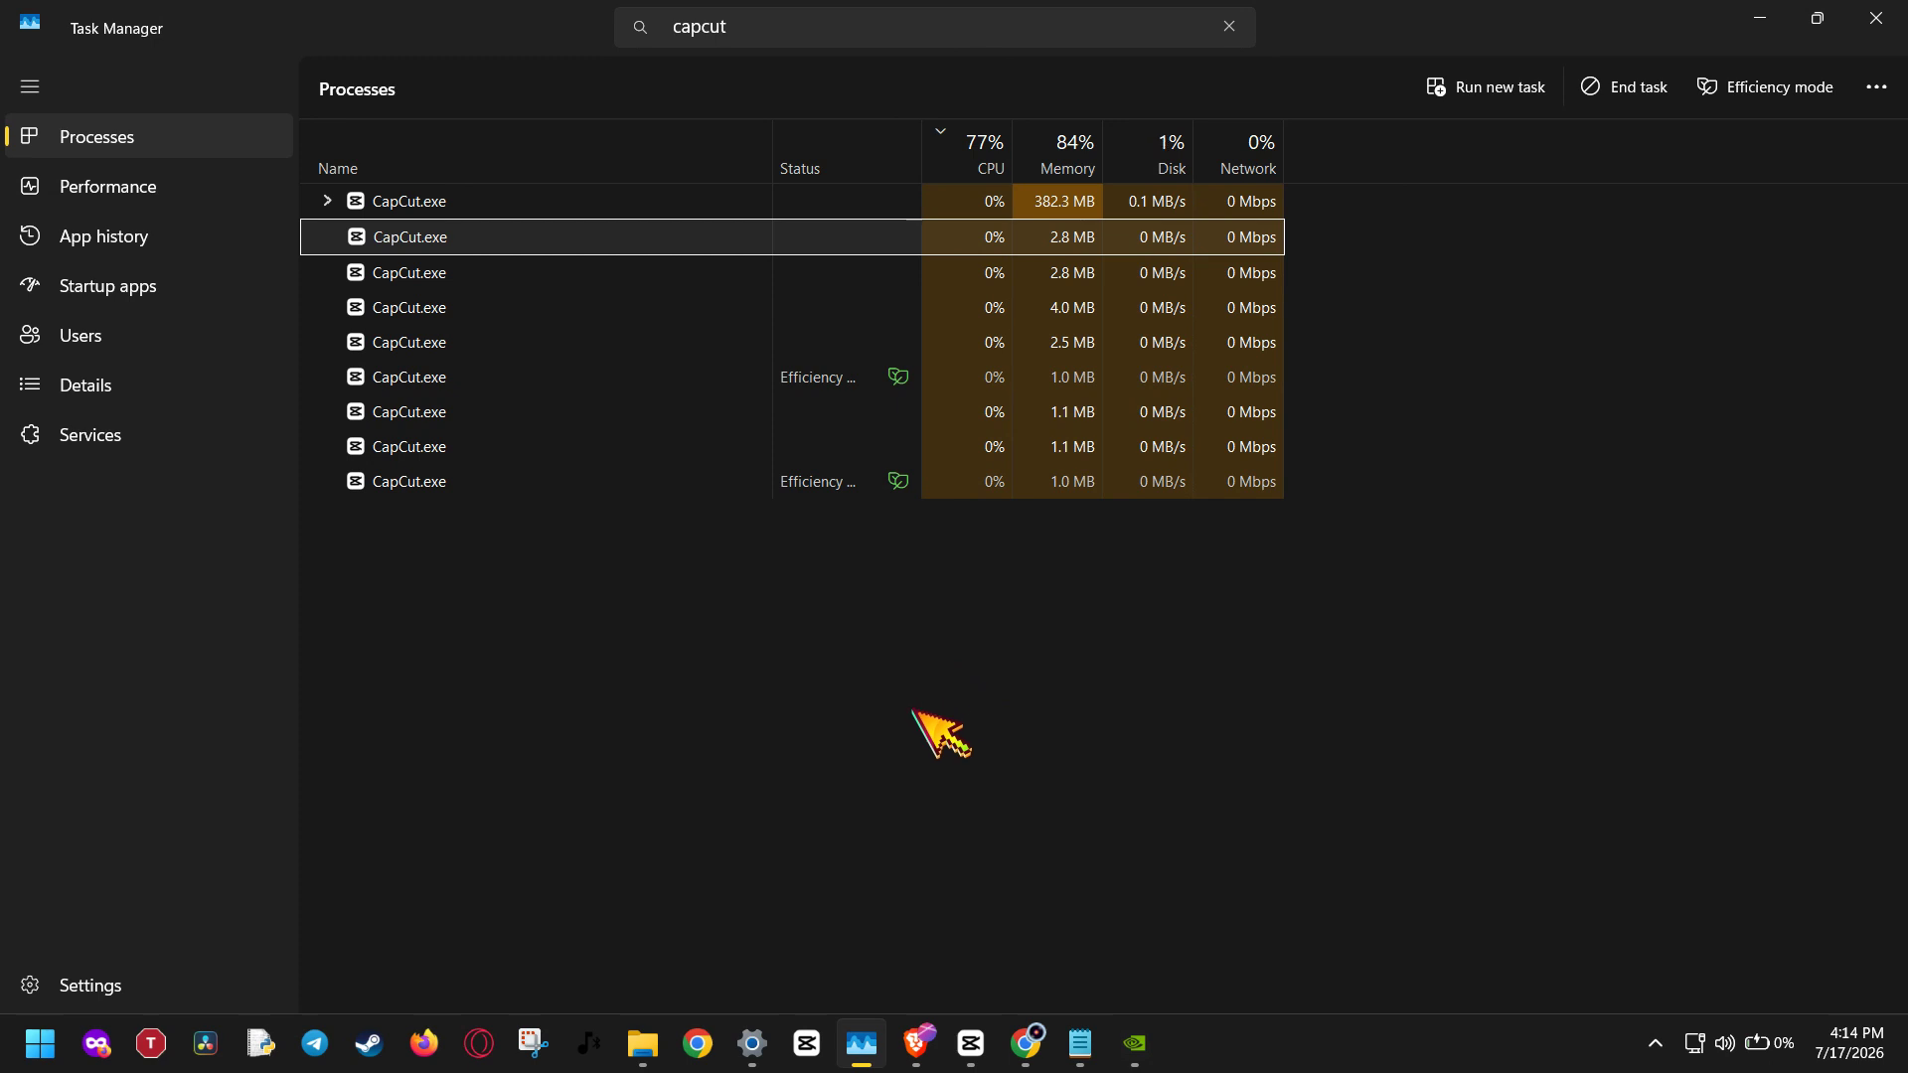
- Switch to CapCut, examine the encoding, GPU rendering and proxy options in its Performance settings, and save the settings
{"action": "left_click", "coordinate": [969, 1044]}
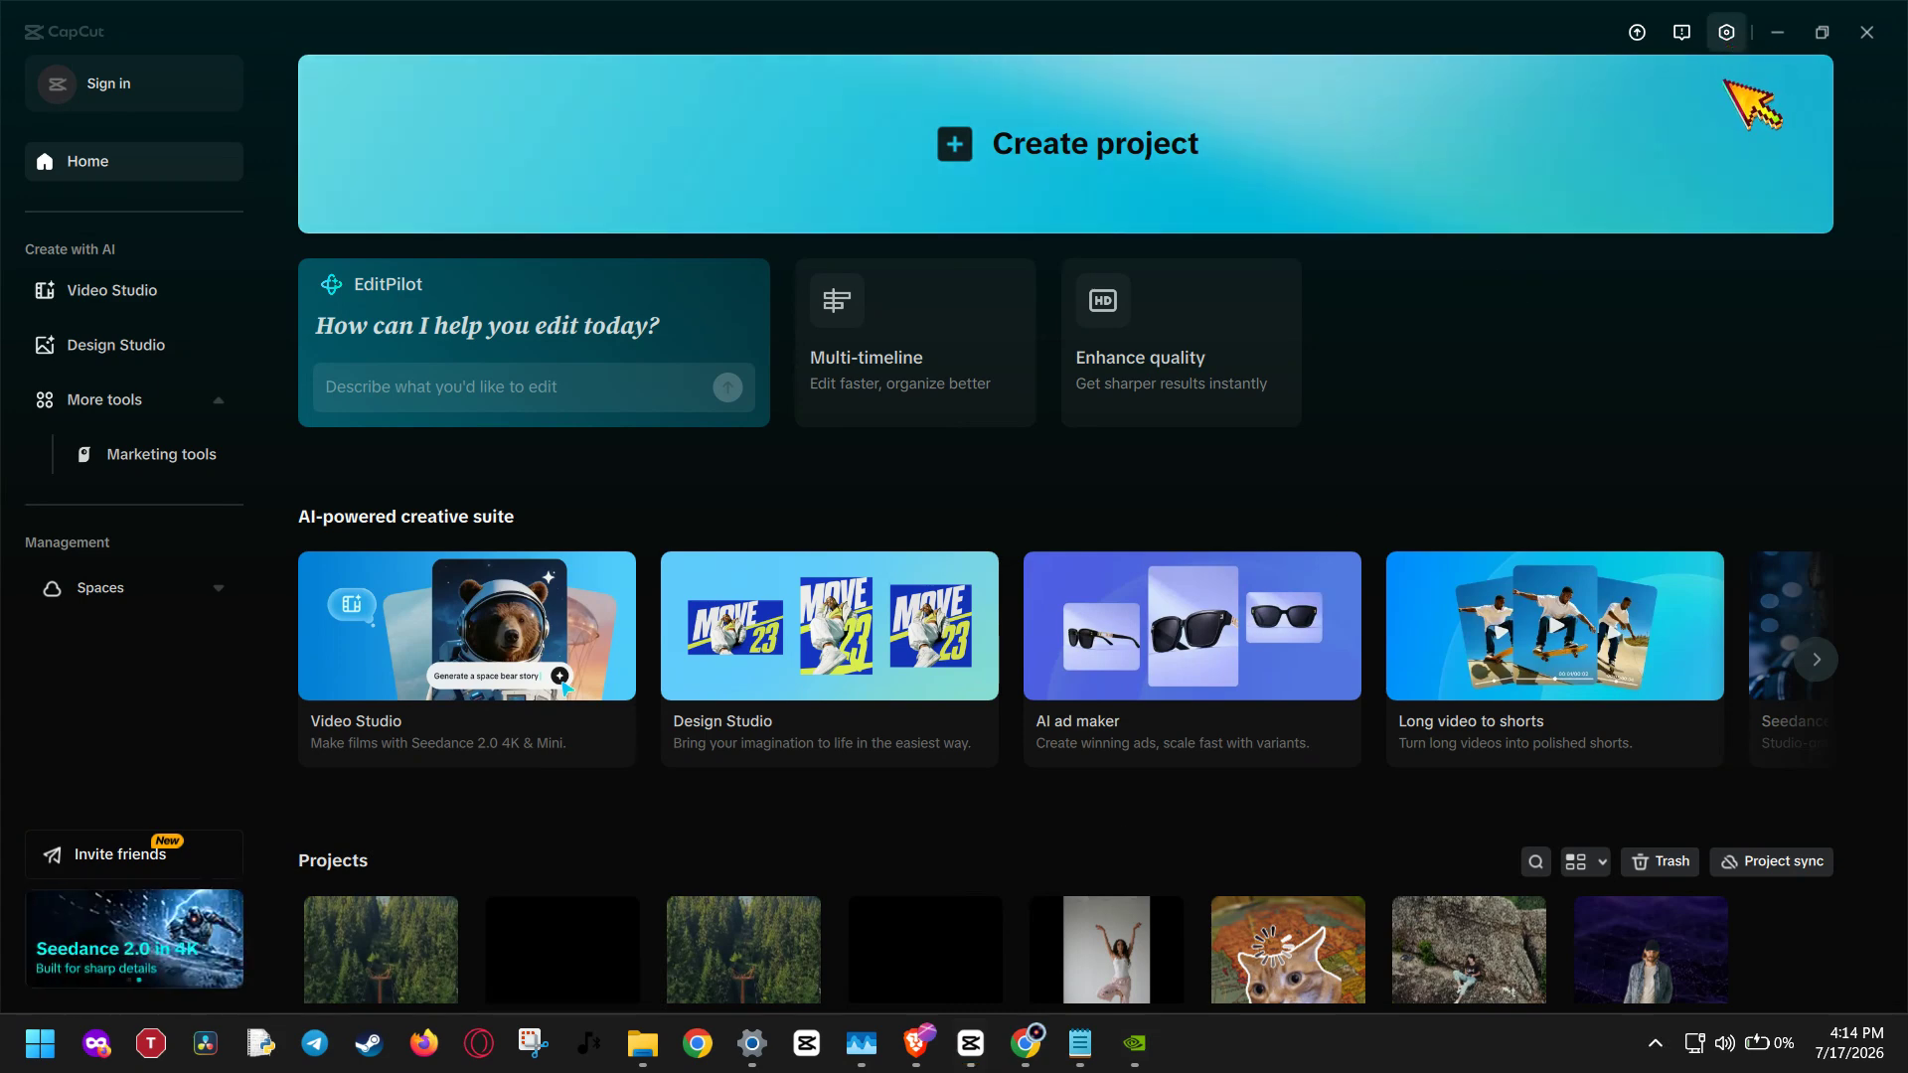
{"action": "left_click", "coordinate": [1726, 34]}
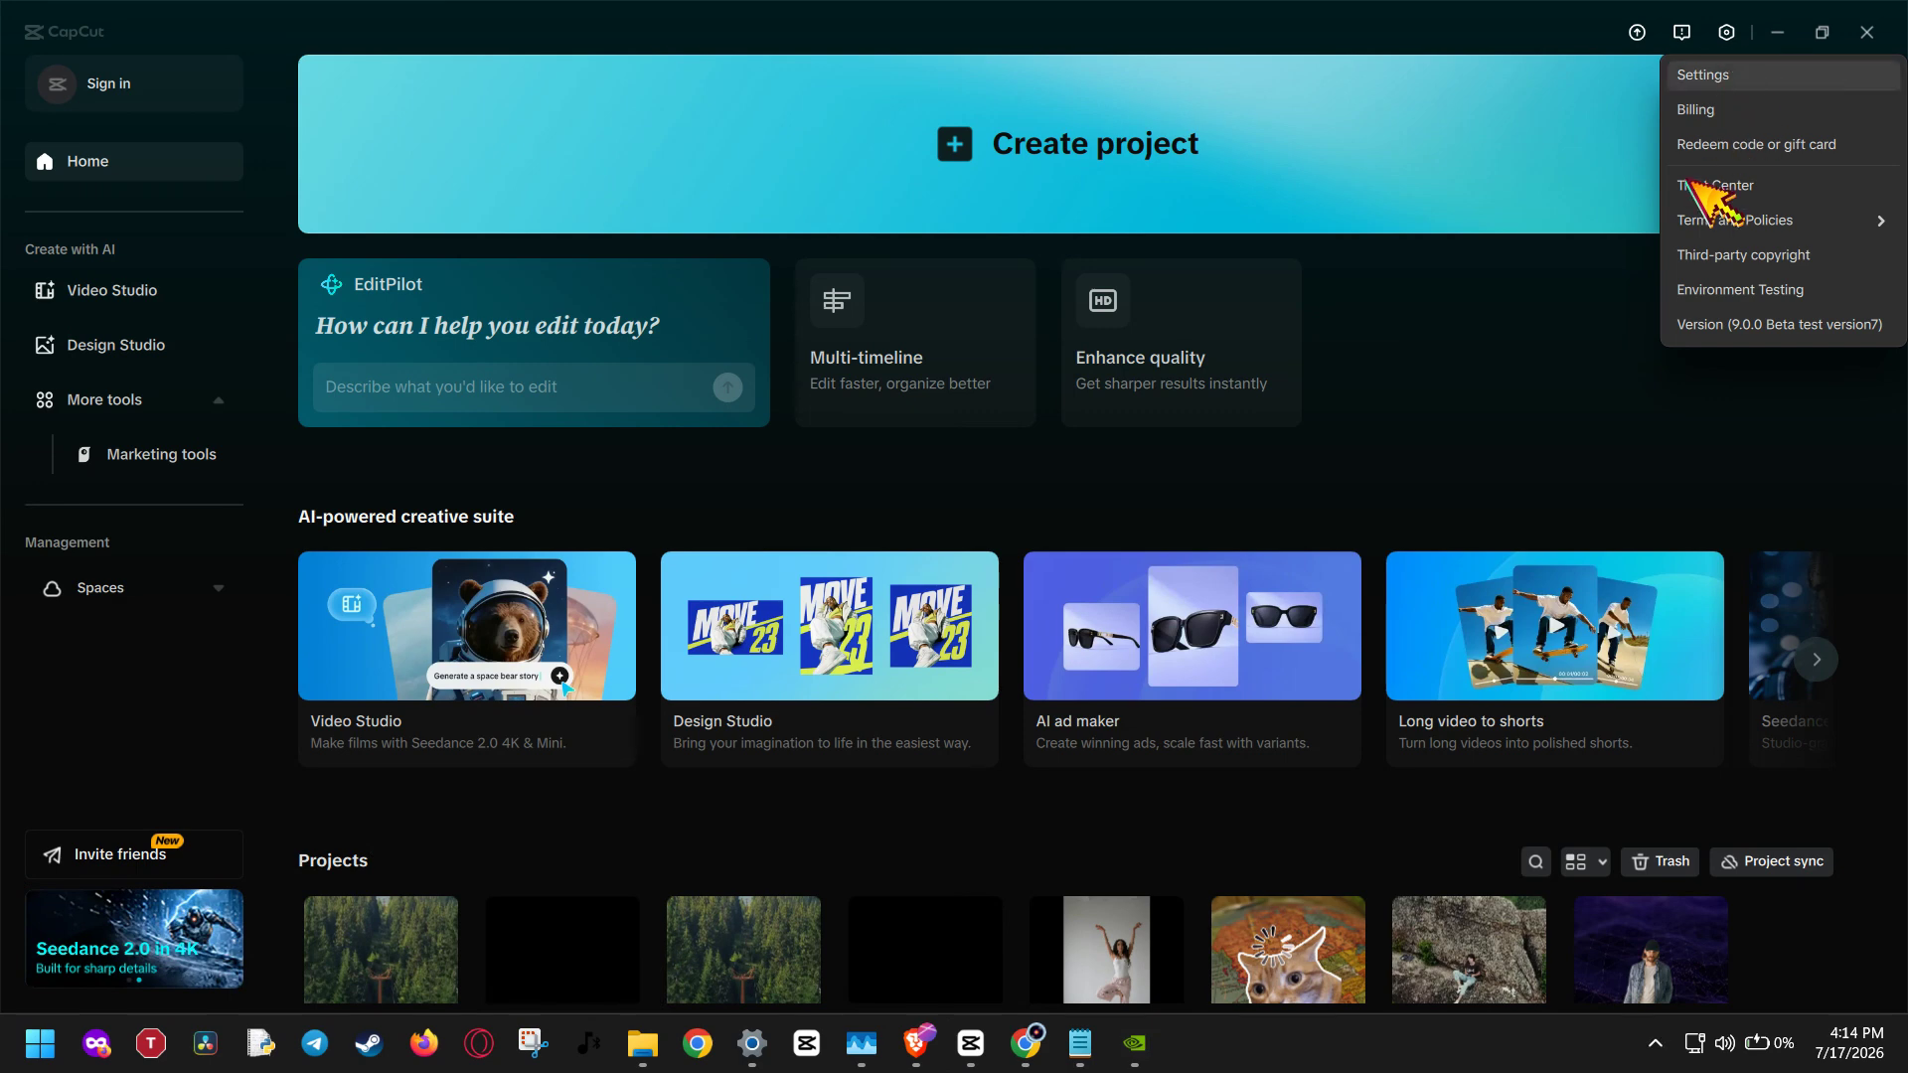
{"action": "key", "text": "Return"}
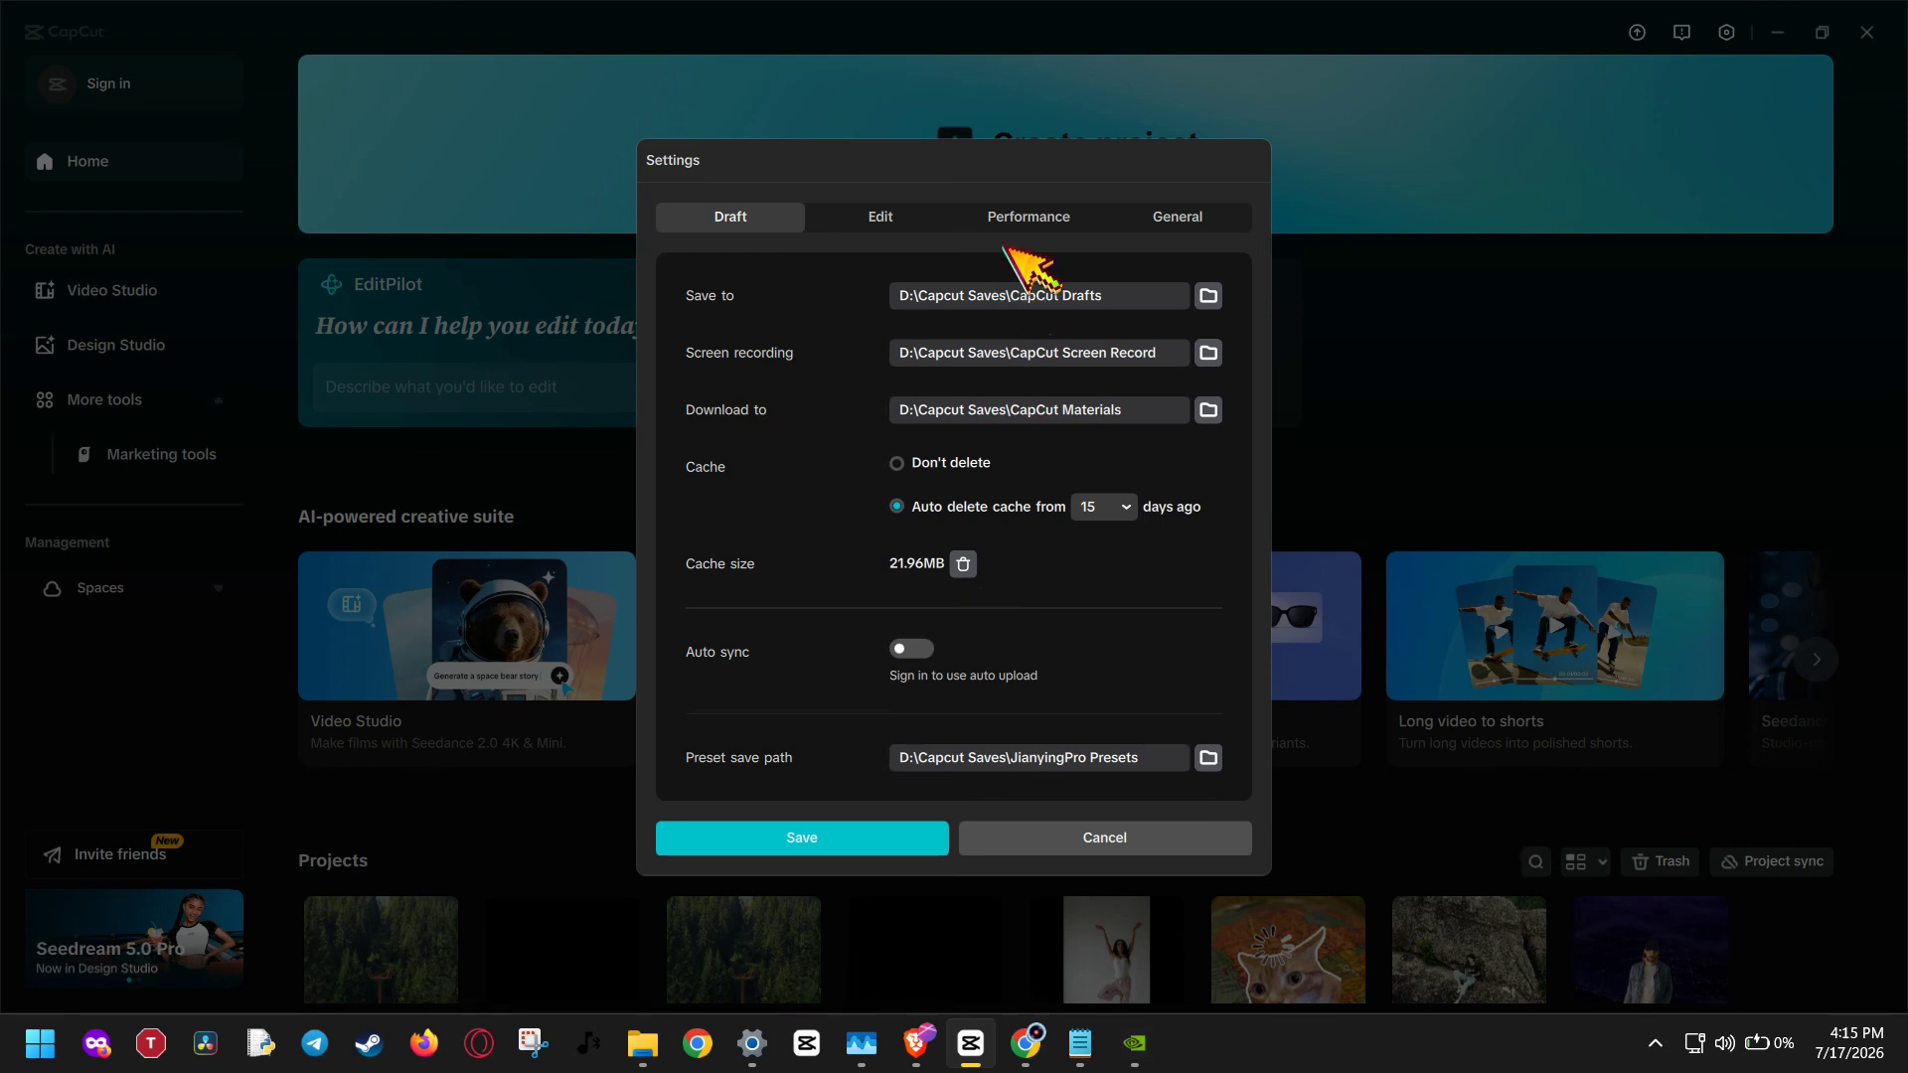
{"action": "left_click", "coordinate": [1021, 217]}
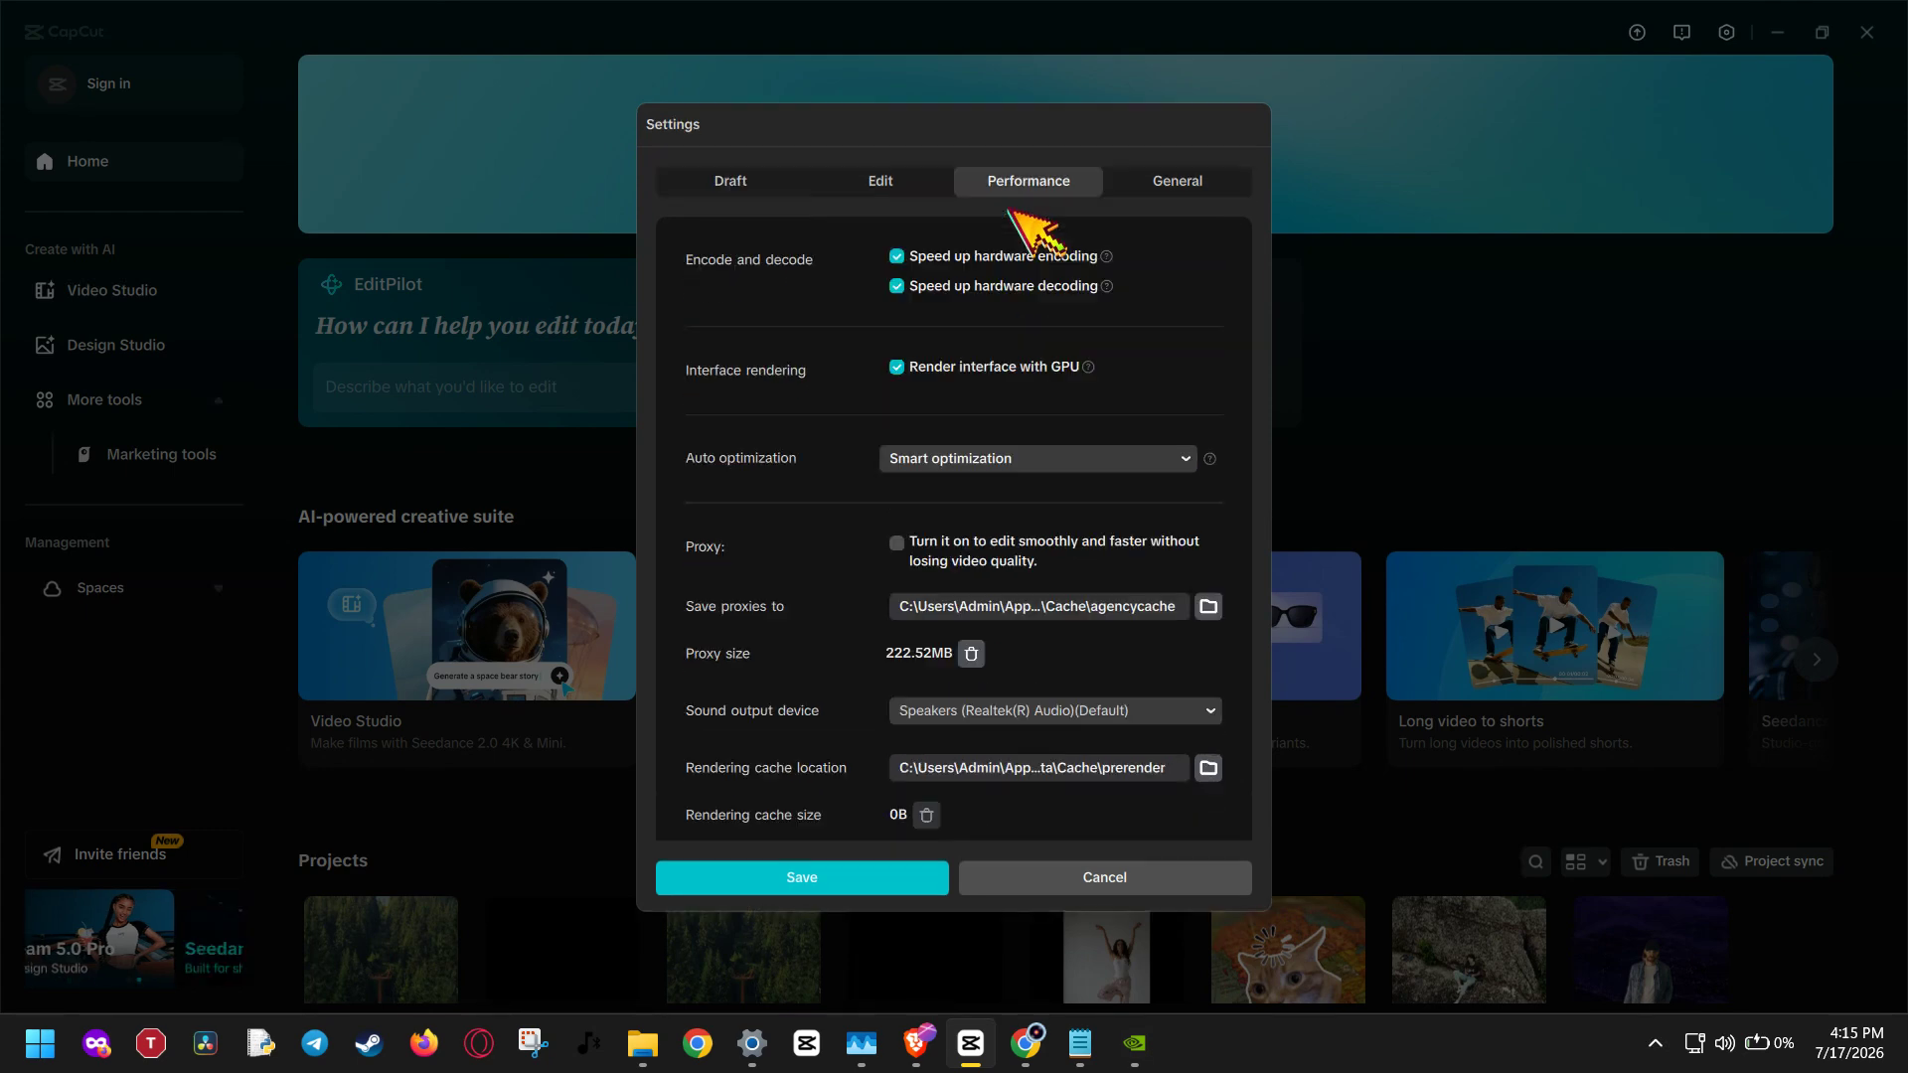
{"action": "left_click", "coordinate": [896, 544]}
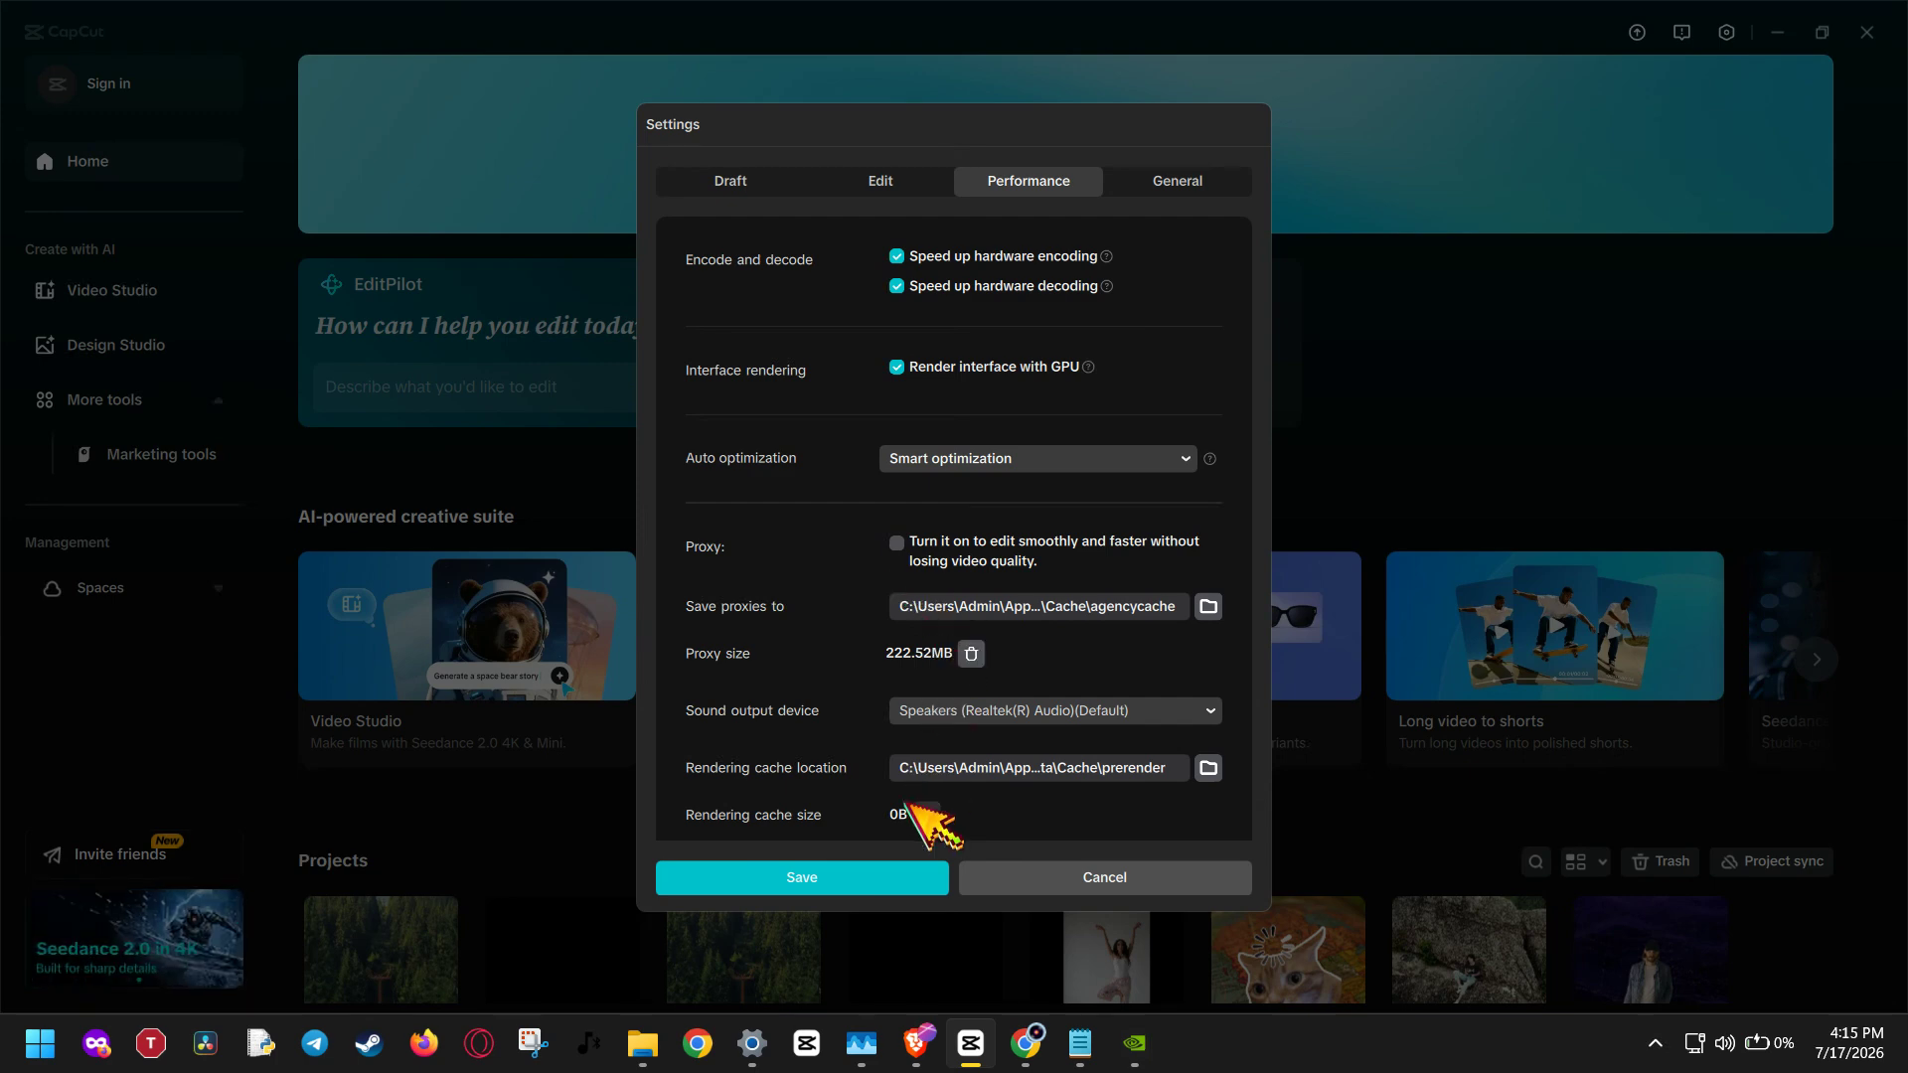
{"action": "left_click", "coordinate": [924, 887]}
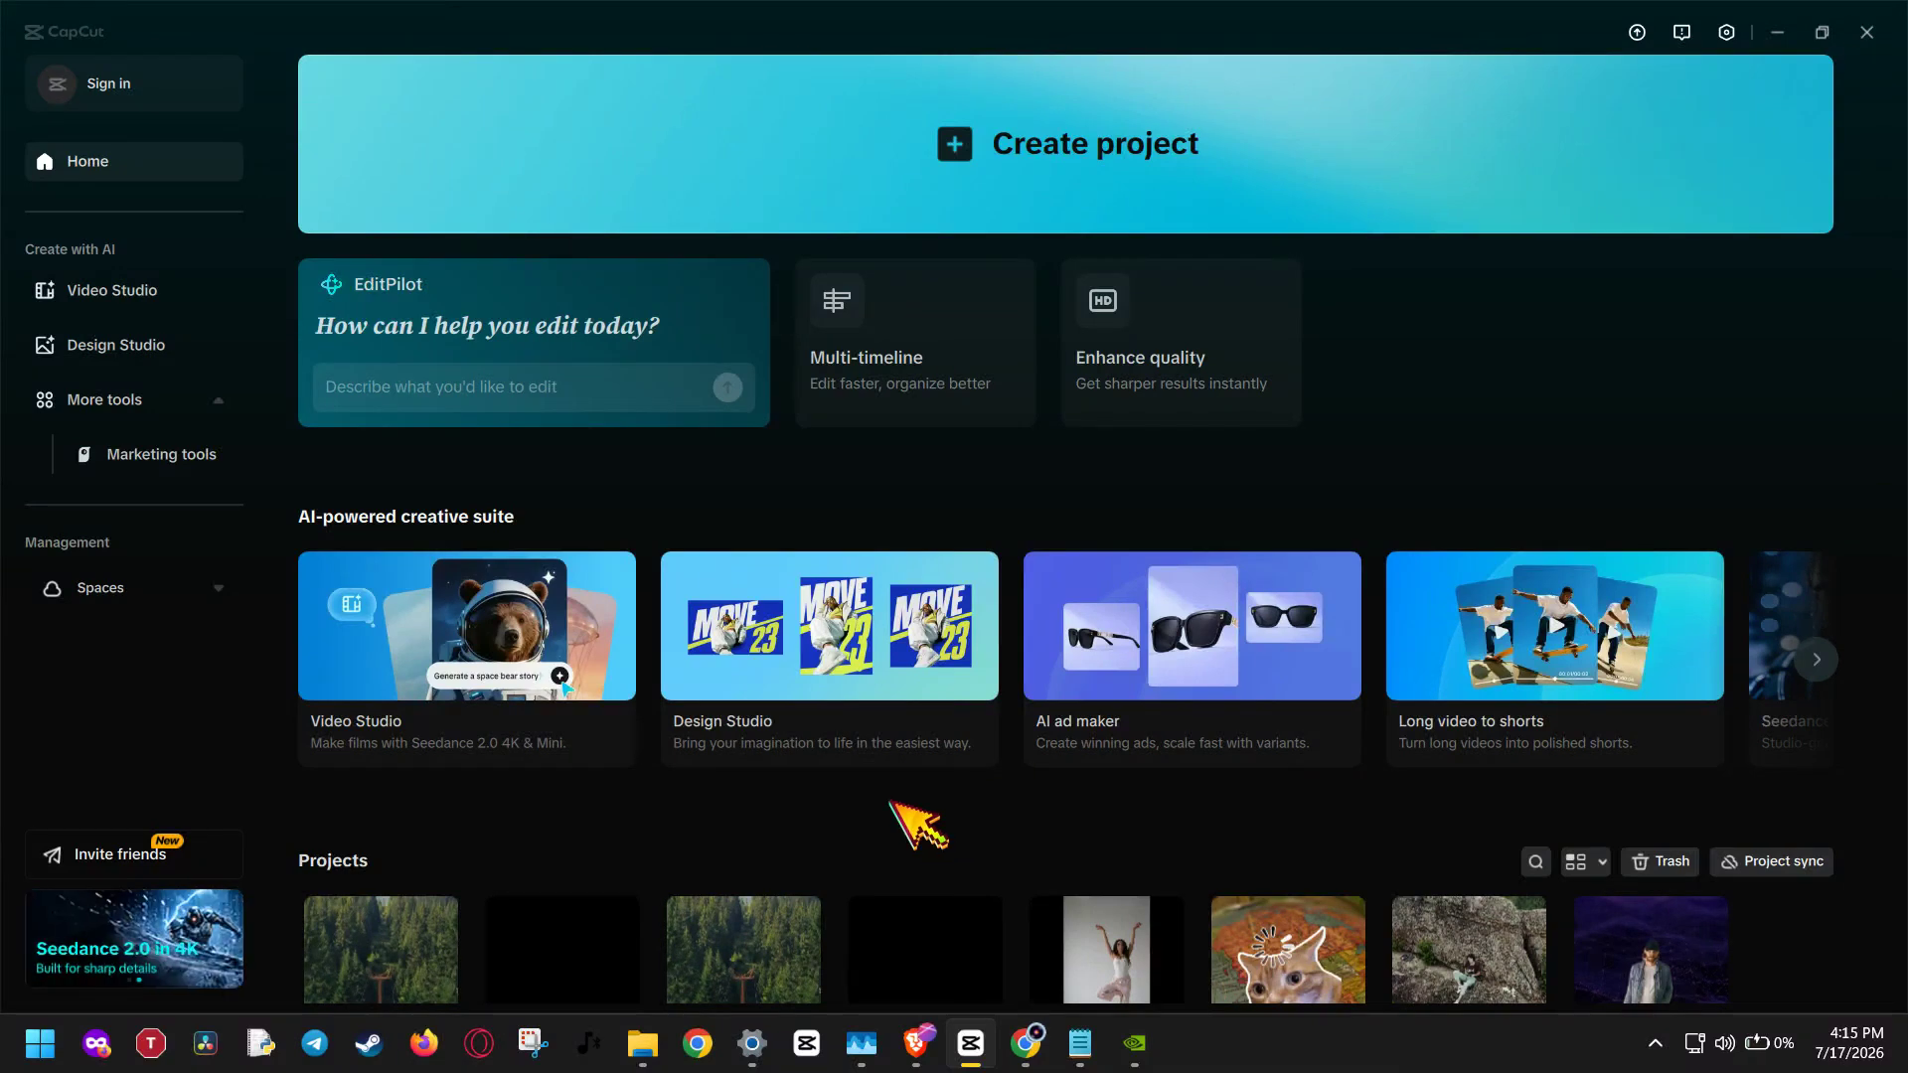
- Show the Windows network options, including the network diagnosis and speed test, and dismiss them
{"action": "right_click", "coordinate": [1703, 1037]}
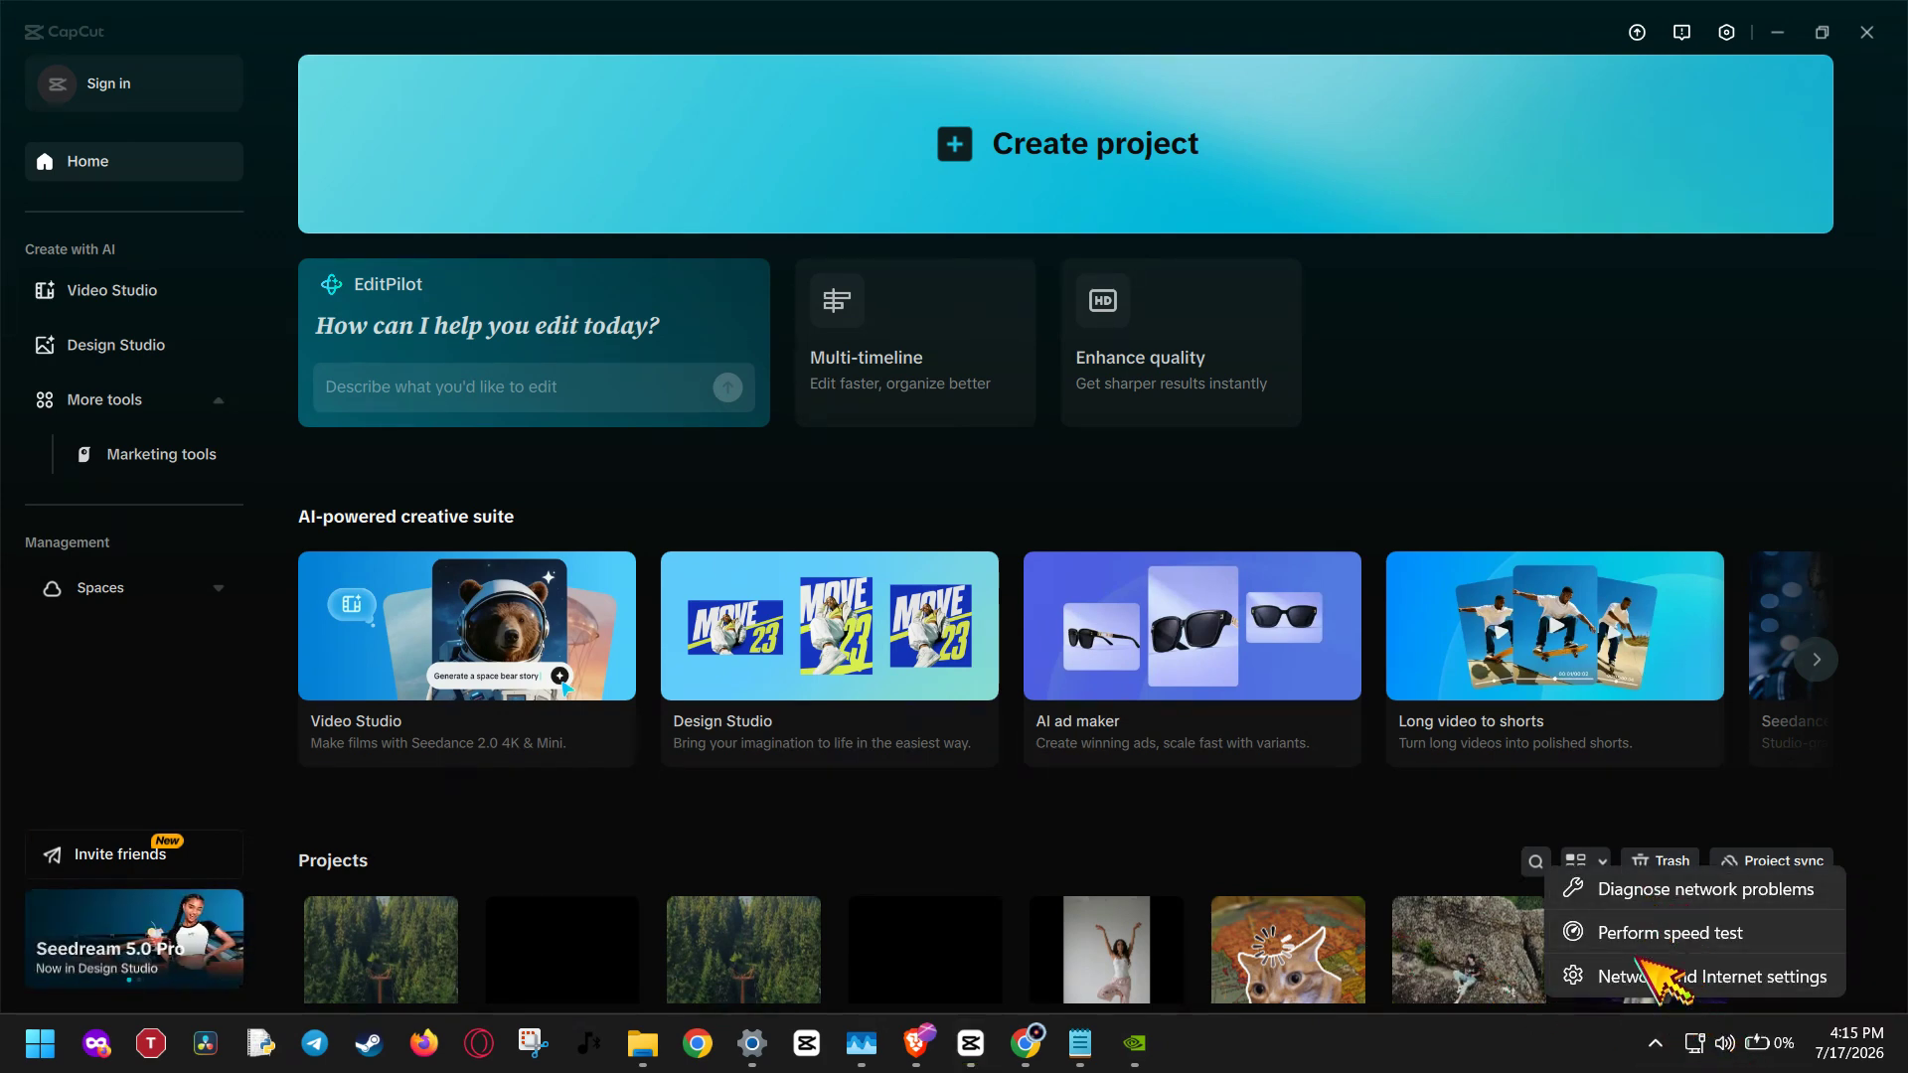
{"action": "left_click", "coordinate": [1020, 835]}
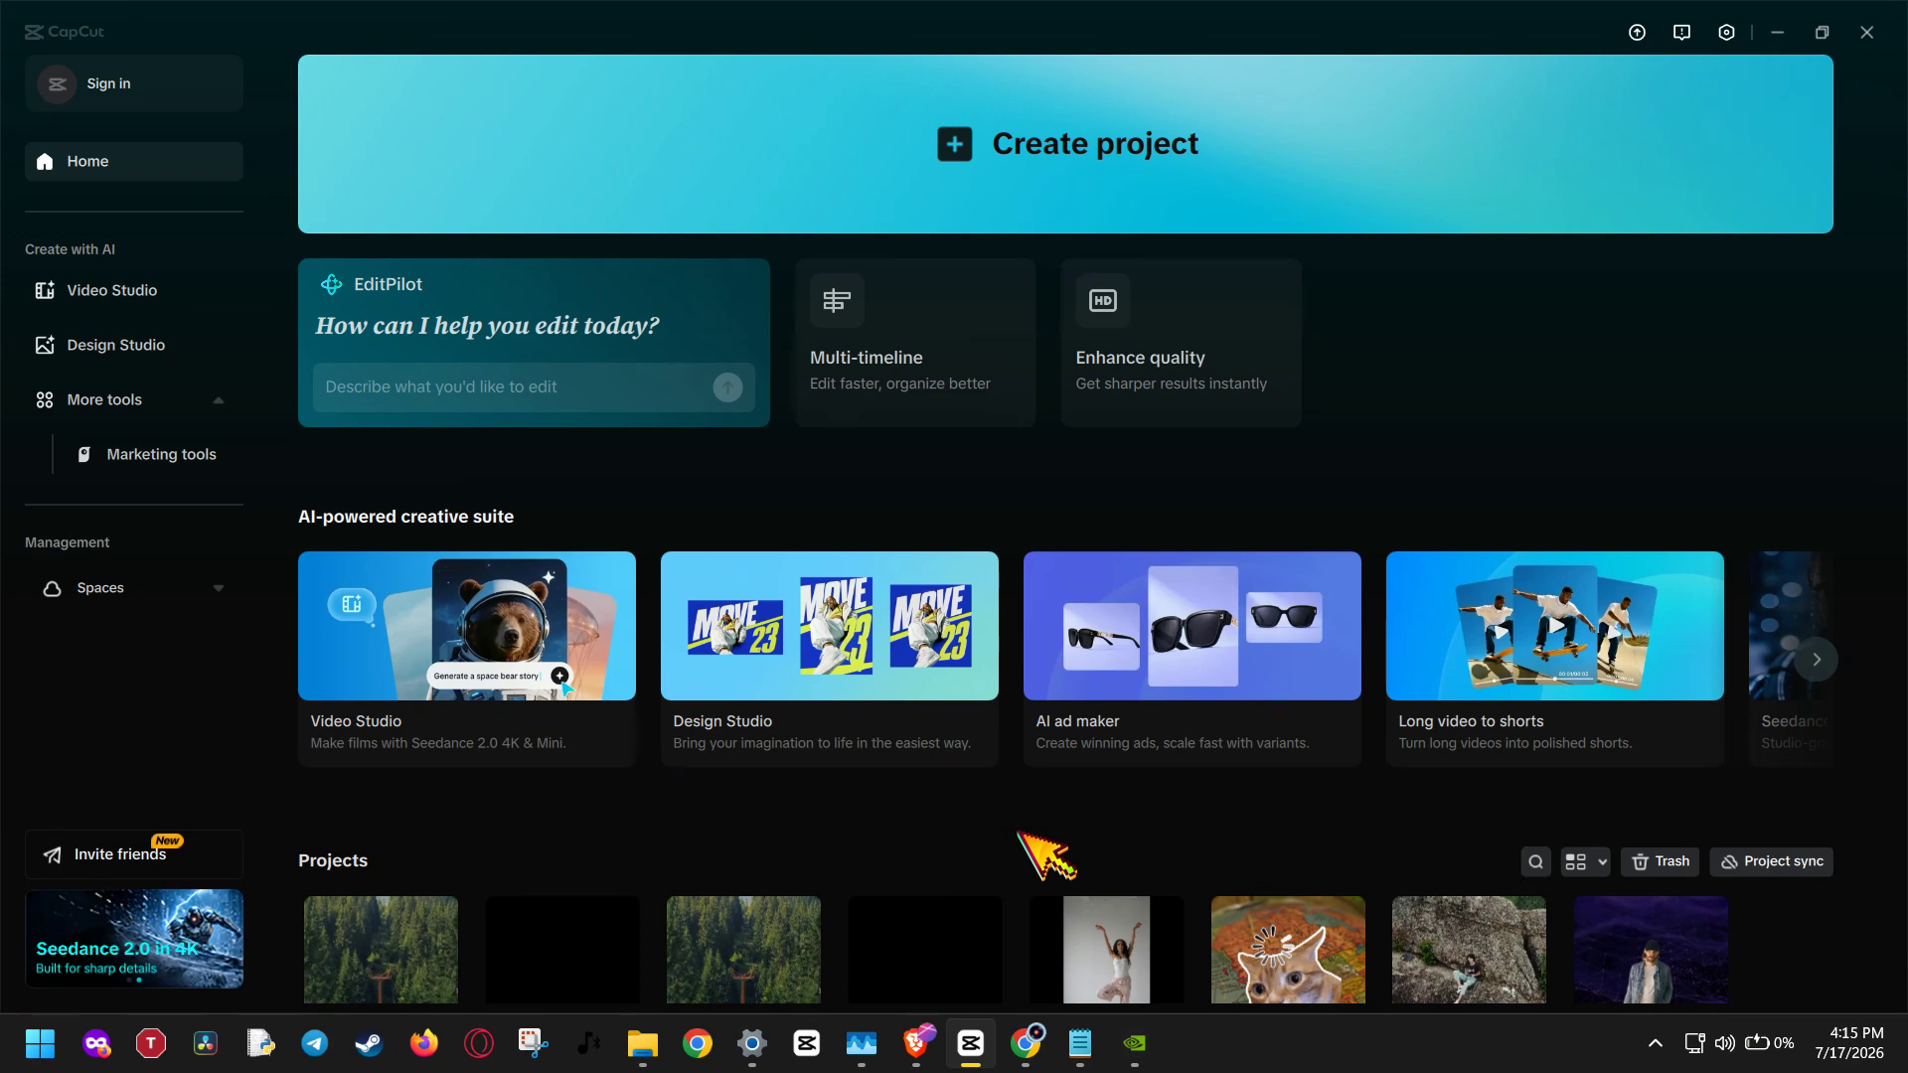
- Open the file location of CapCut's Start menu entry and launch CapCut from the shortcut there
{"action": "left_click", "coordinate": [40, 1043]}
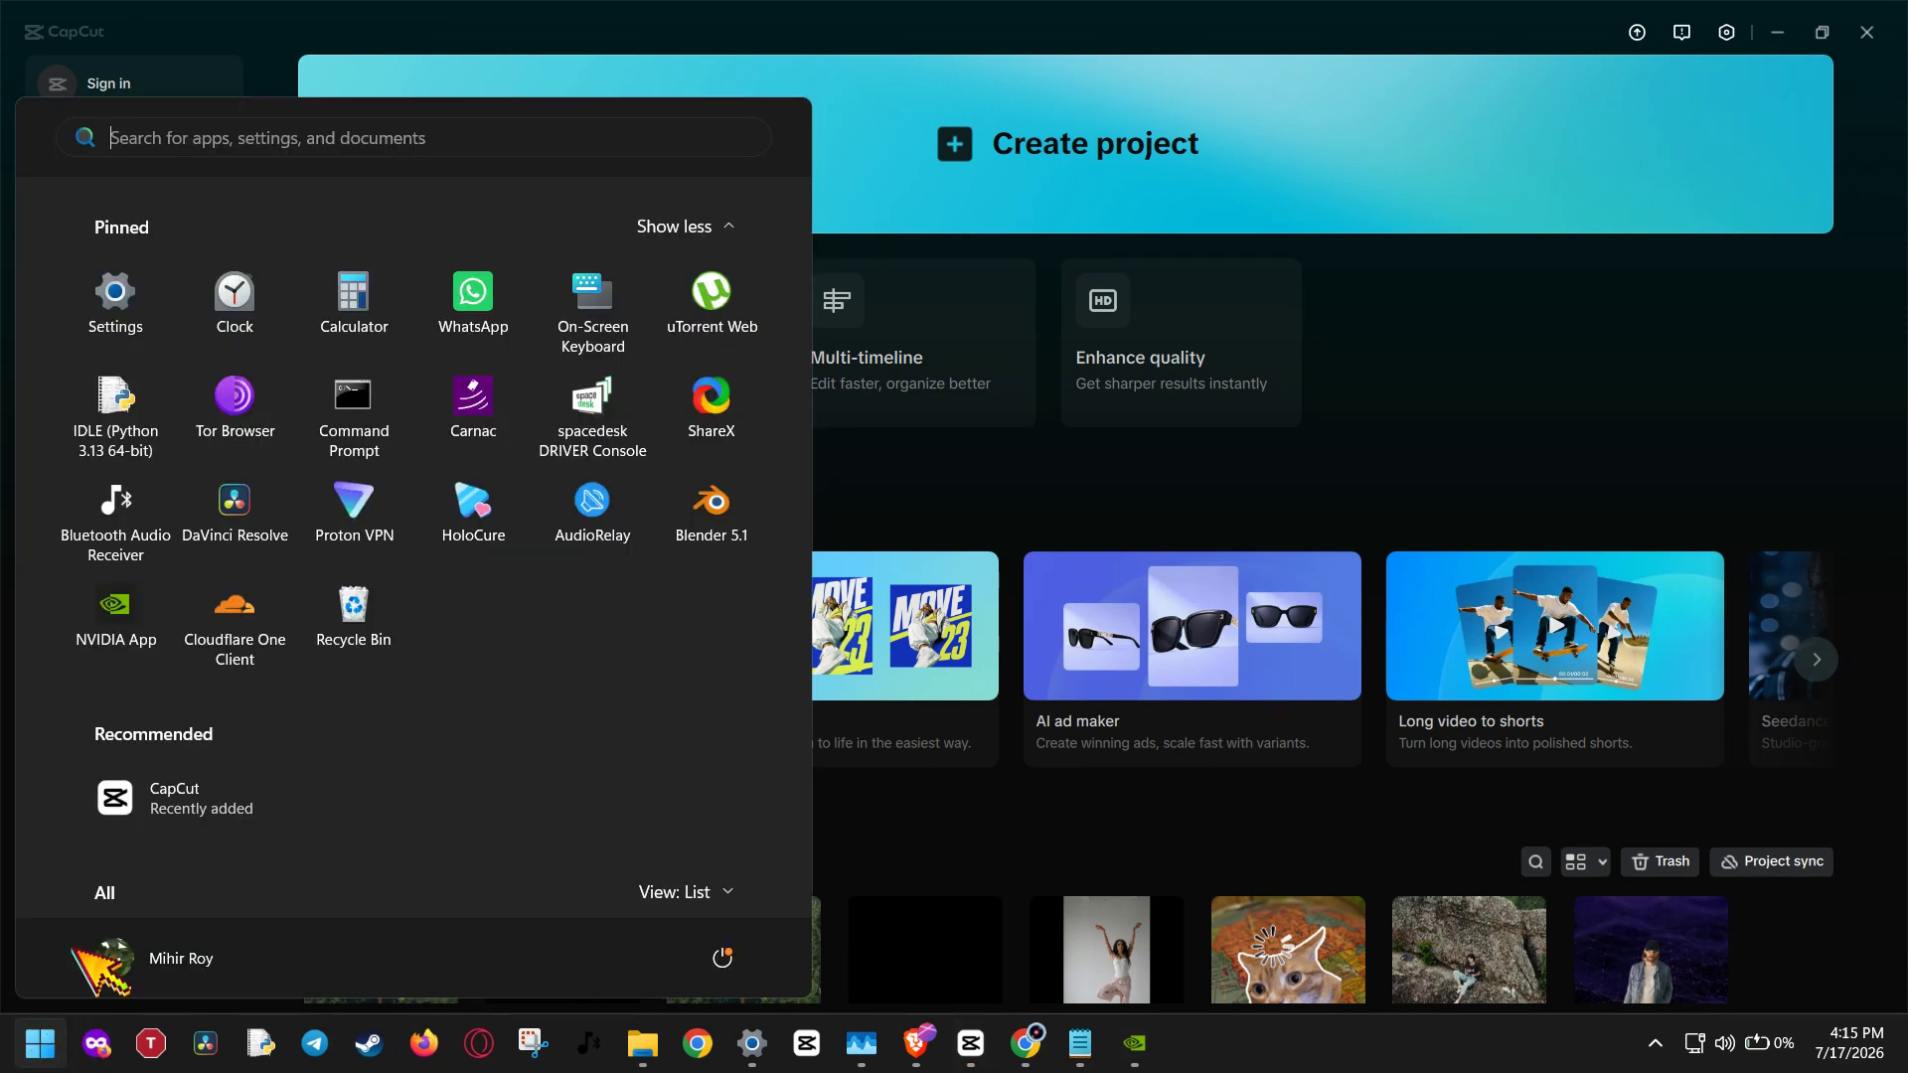
{"action": "right_click", "coordinate": [113, 809]}
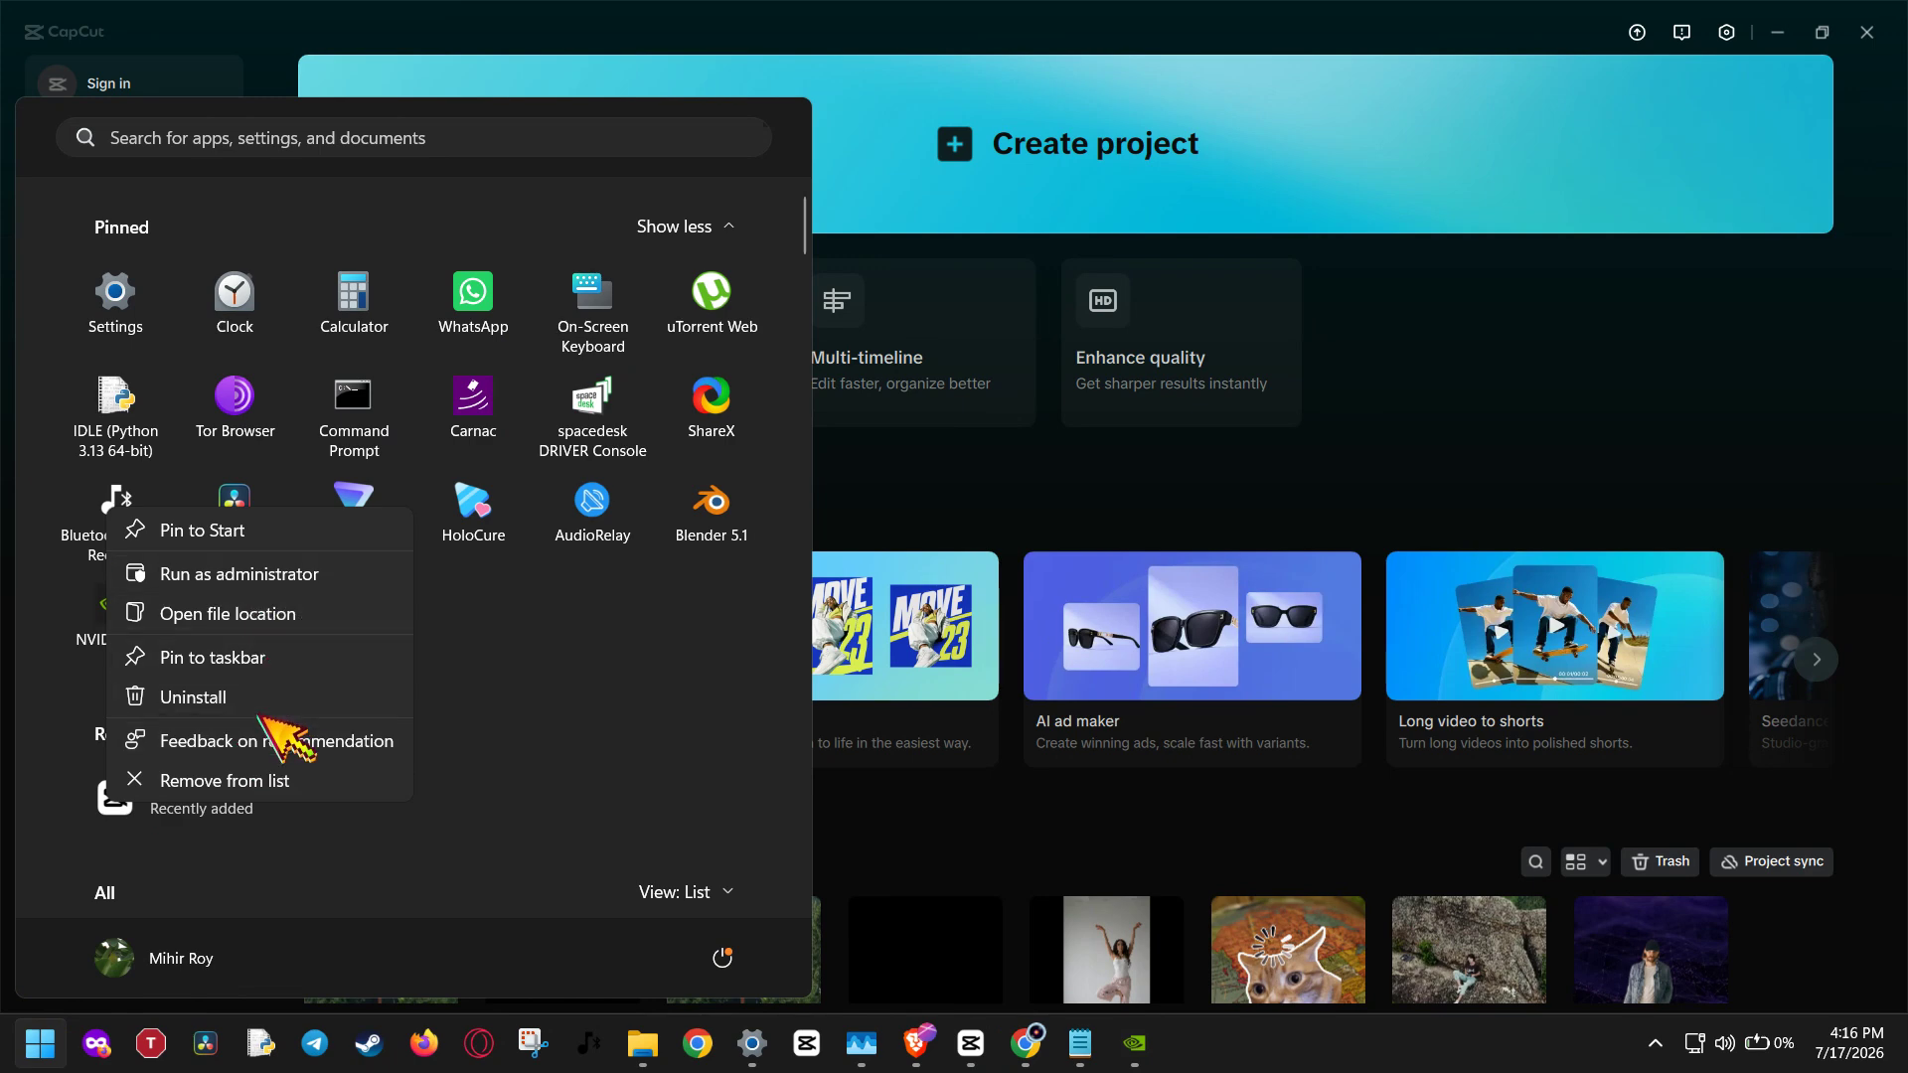
{"action": "left_click", "coordinate": [276, 623]}
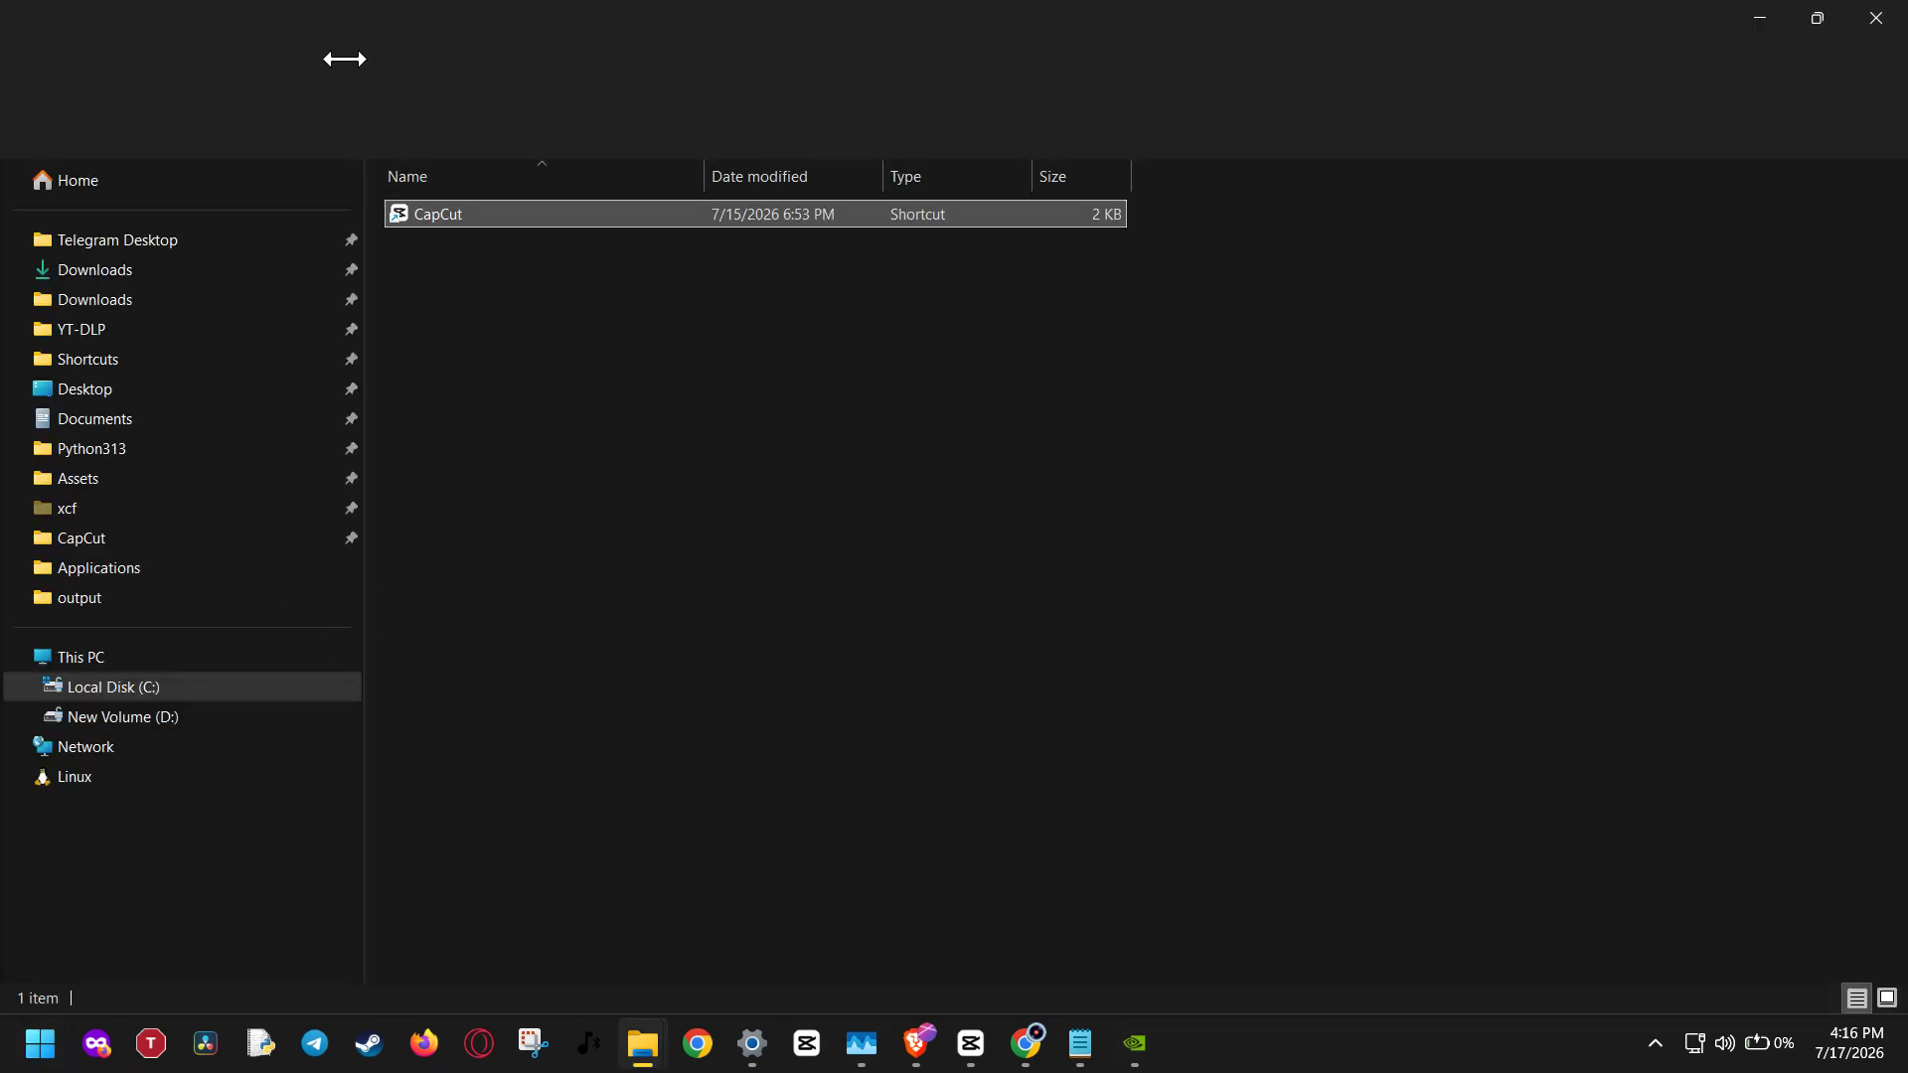
{"action": "key", "text": "Return"}
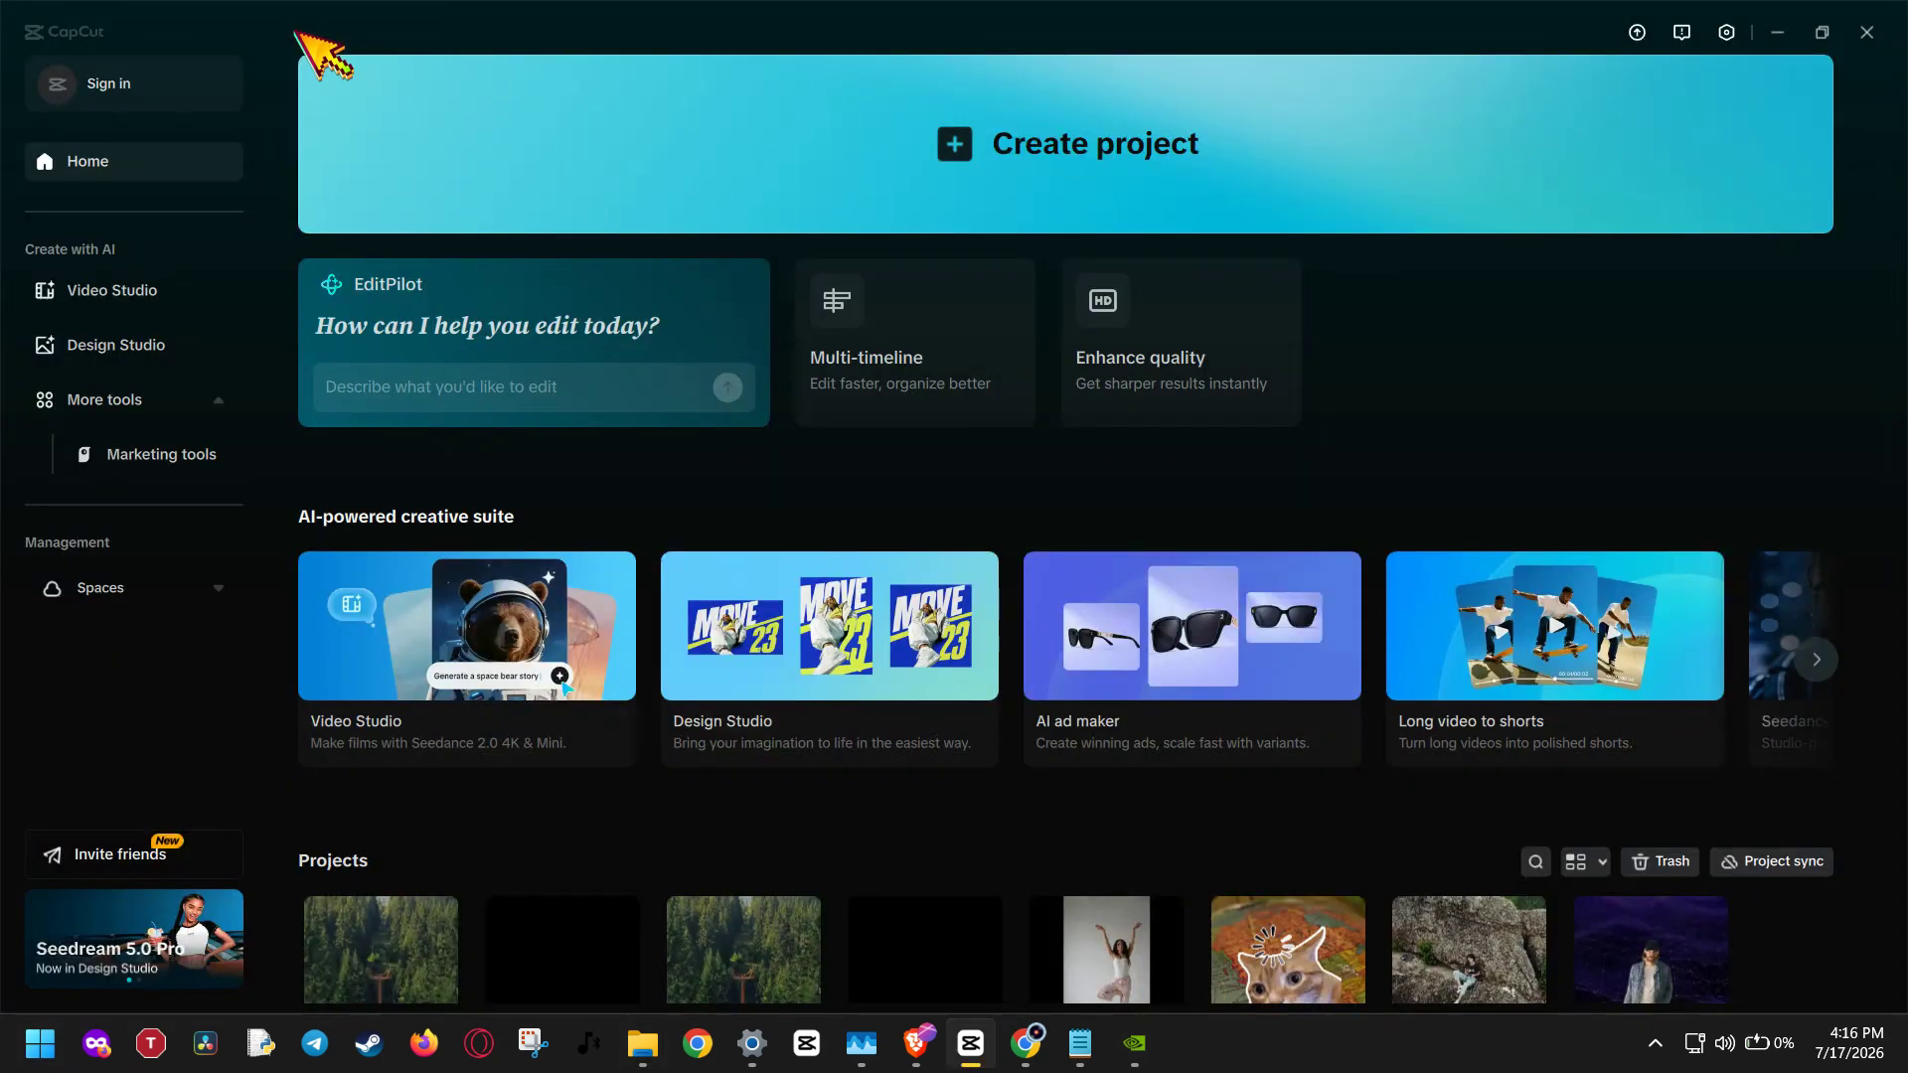
- Switch to File Explorer, select VEDetector.exe in the 9.0.0.3854 folder, and show the folder's full path
{"action": "left_click", "coordinate": [642, 1043]}
{"action": "left_click", "coordinate": [498, 836]}
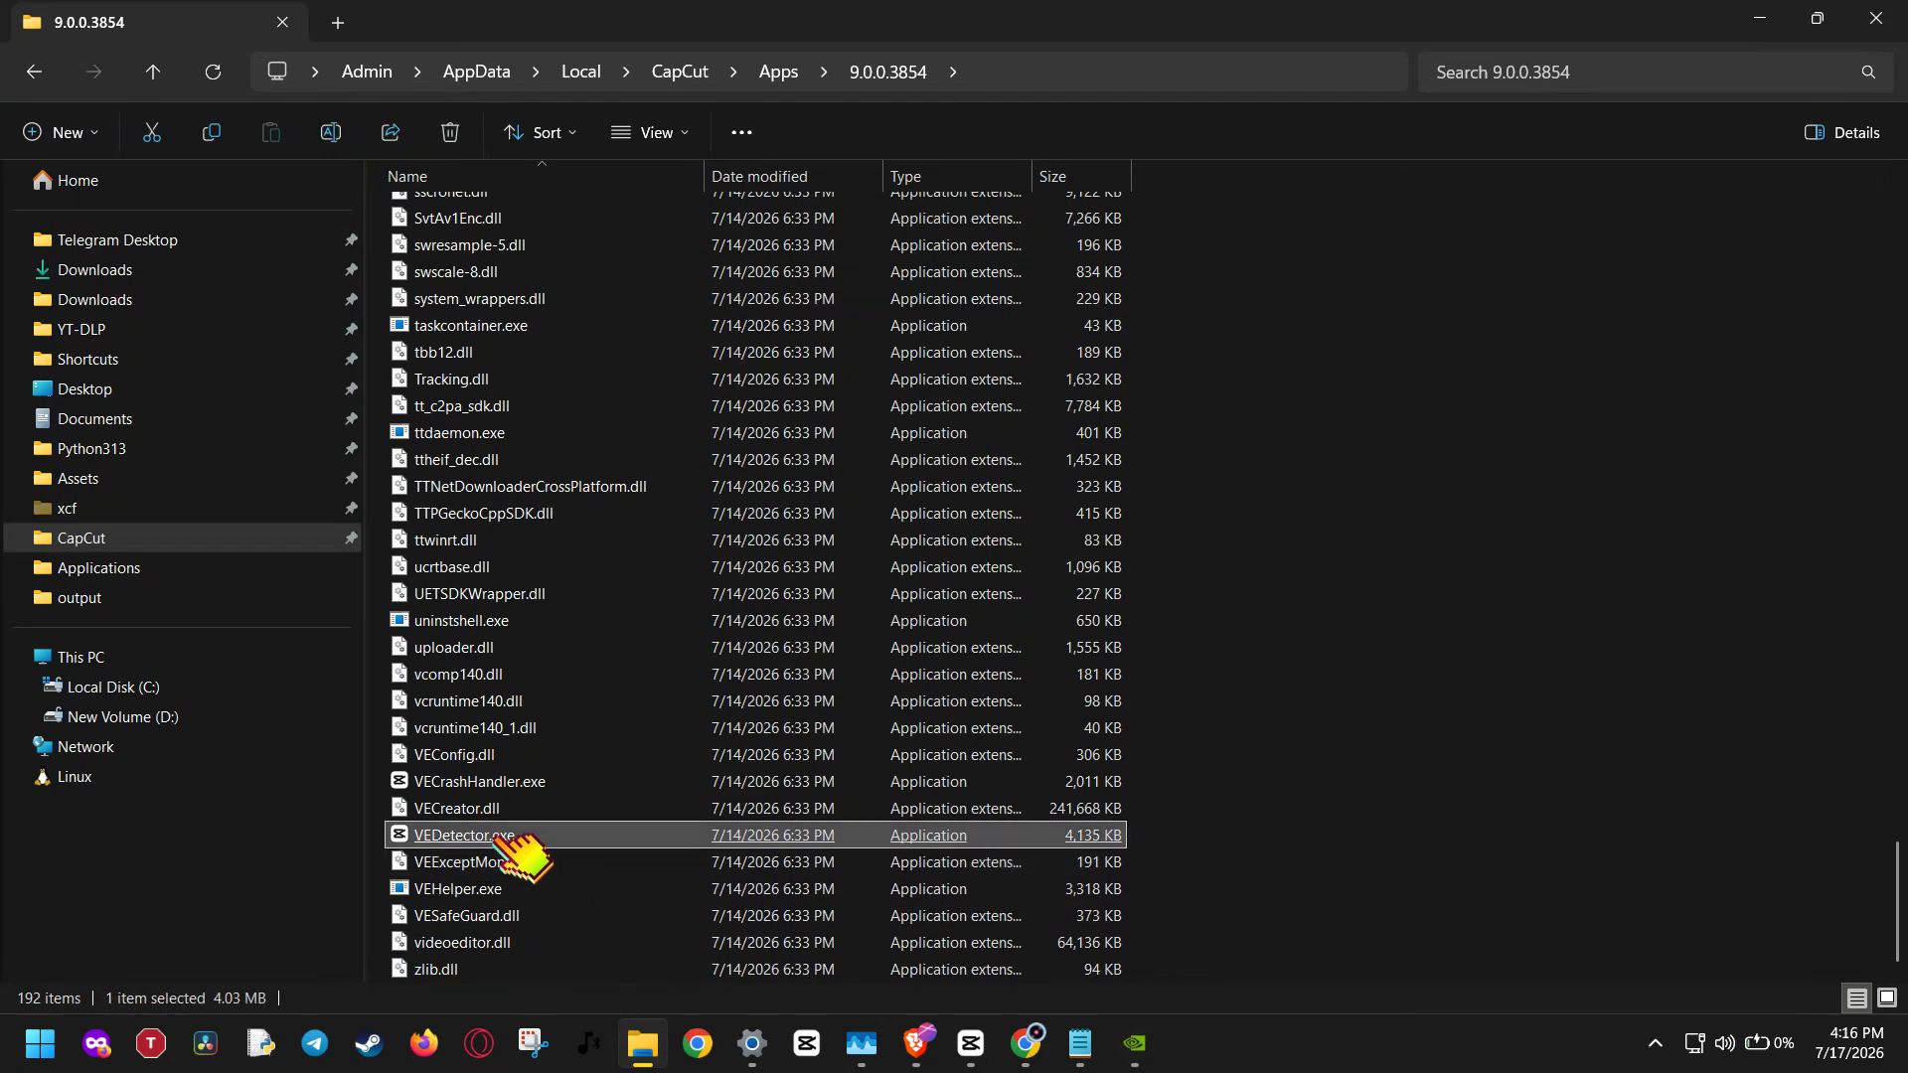
{"action": "left_click", "coordinate": [1187, 75]}
{"action": "left_click", "coordinate": [1187, 75]}
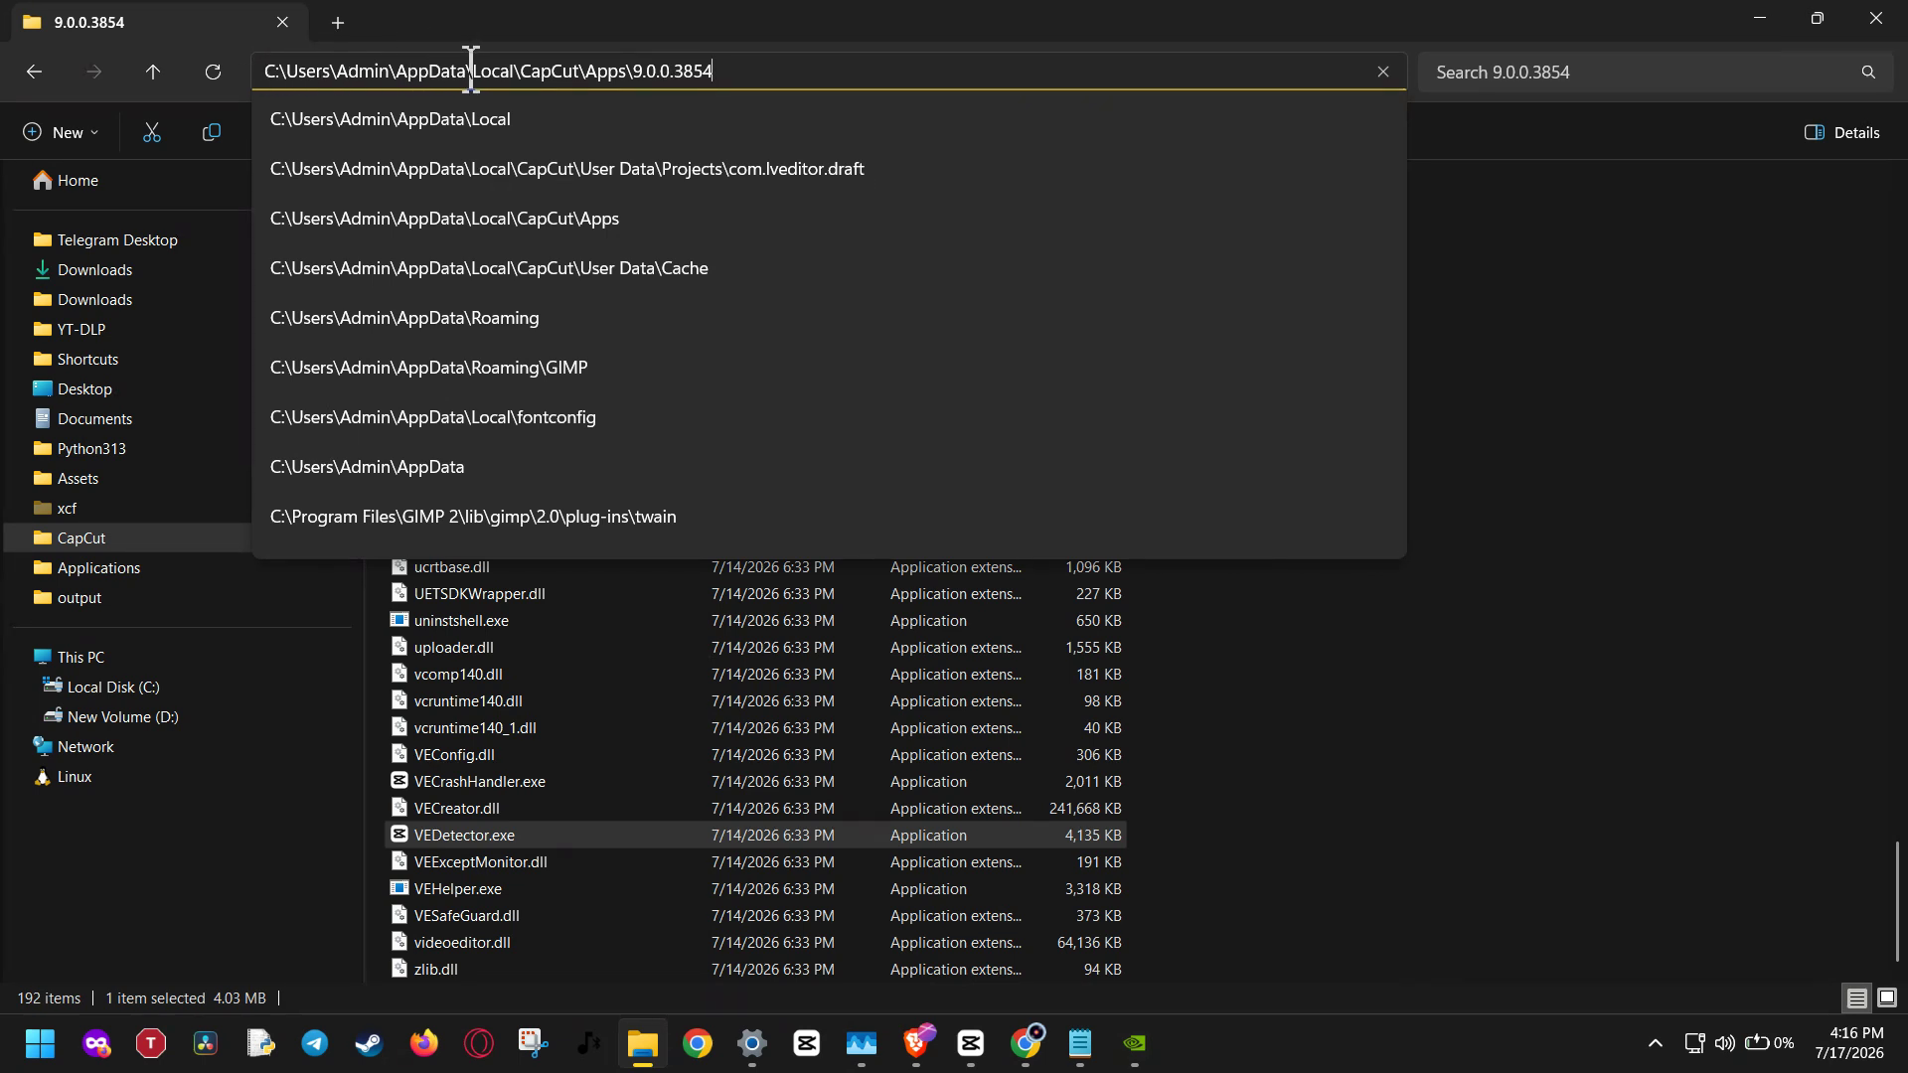
{"action": "mouse_move", "coordinate": [434, 837]}
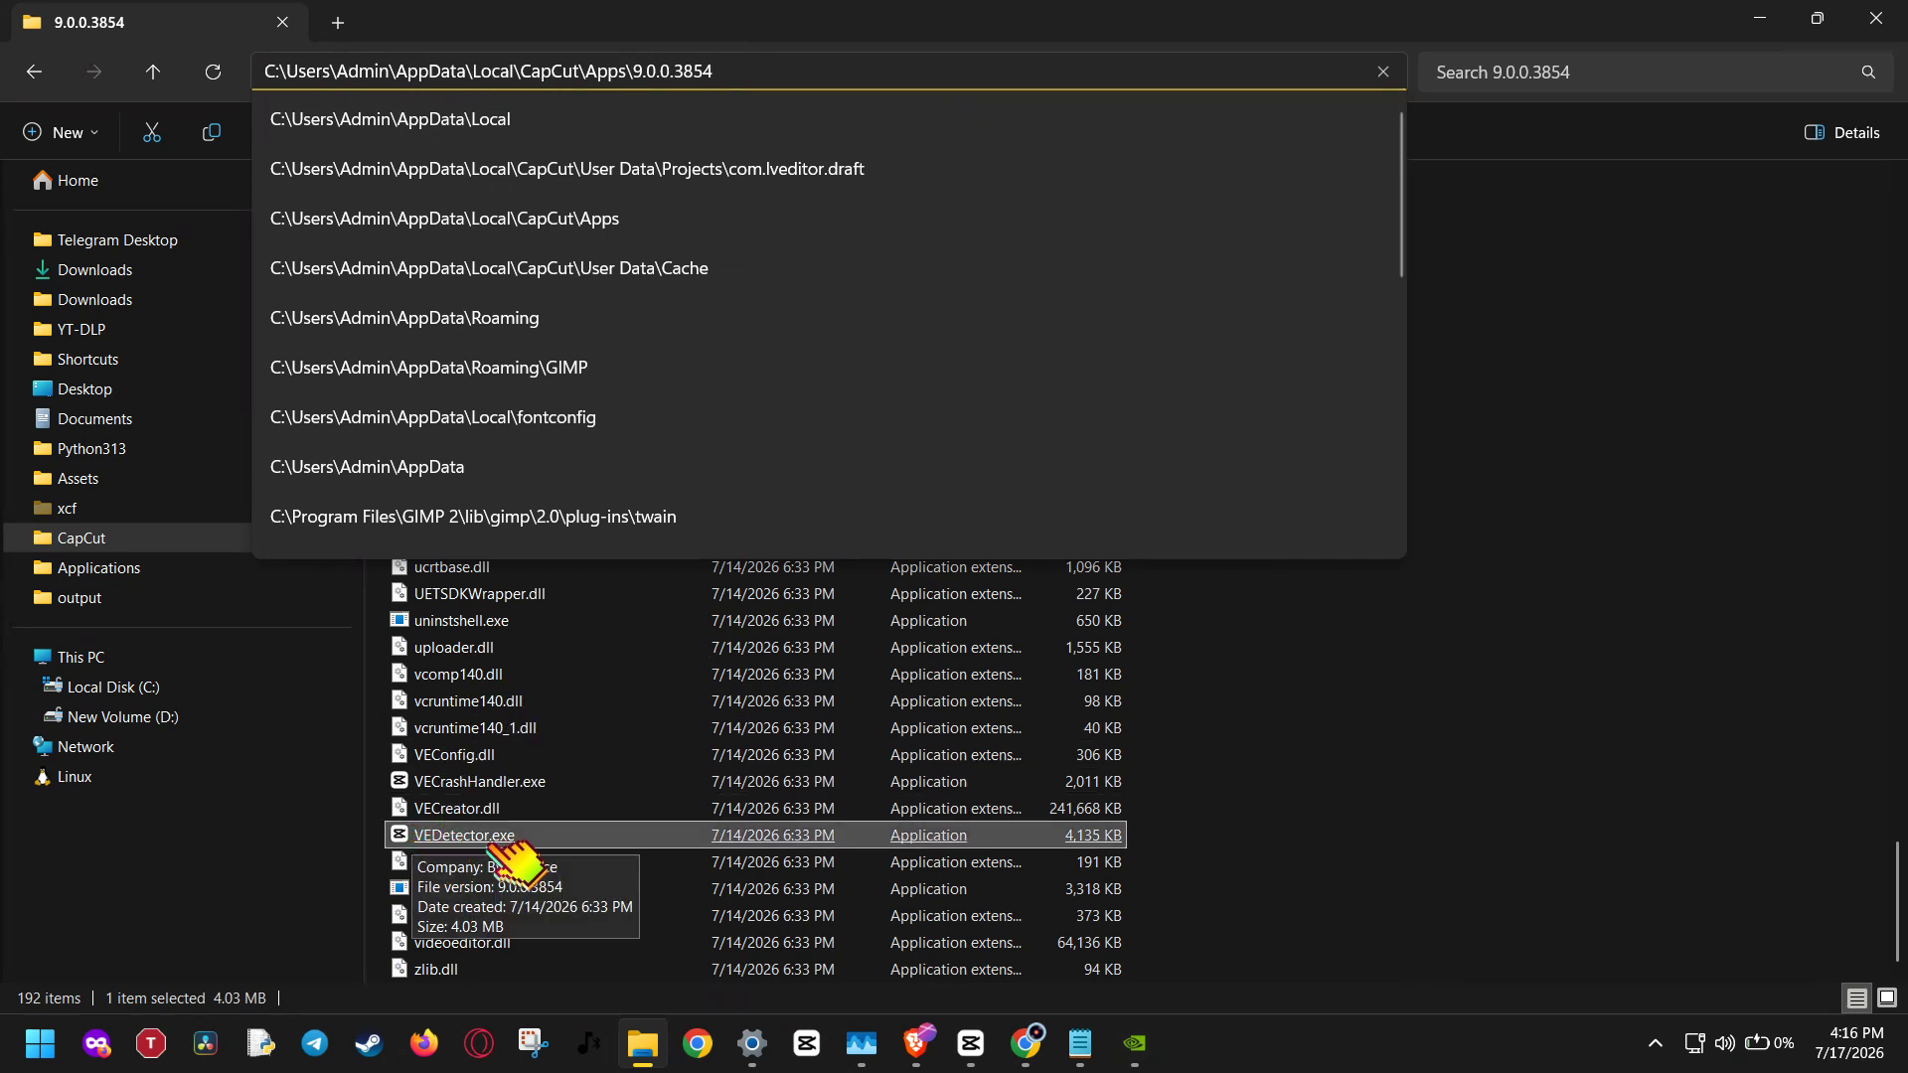
{"action": "key", "text": "Escape"}
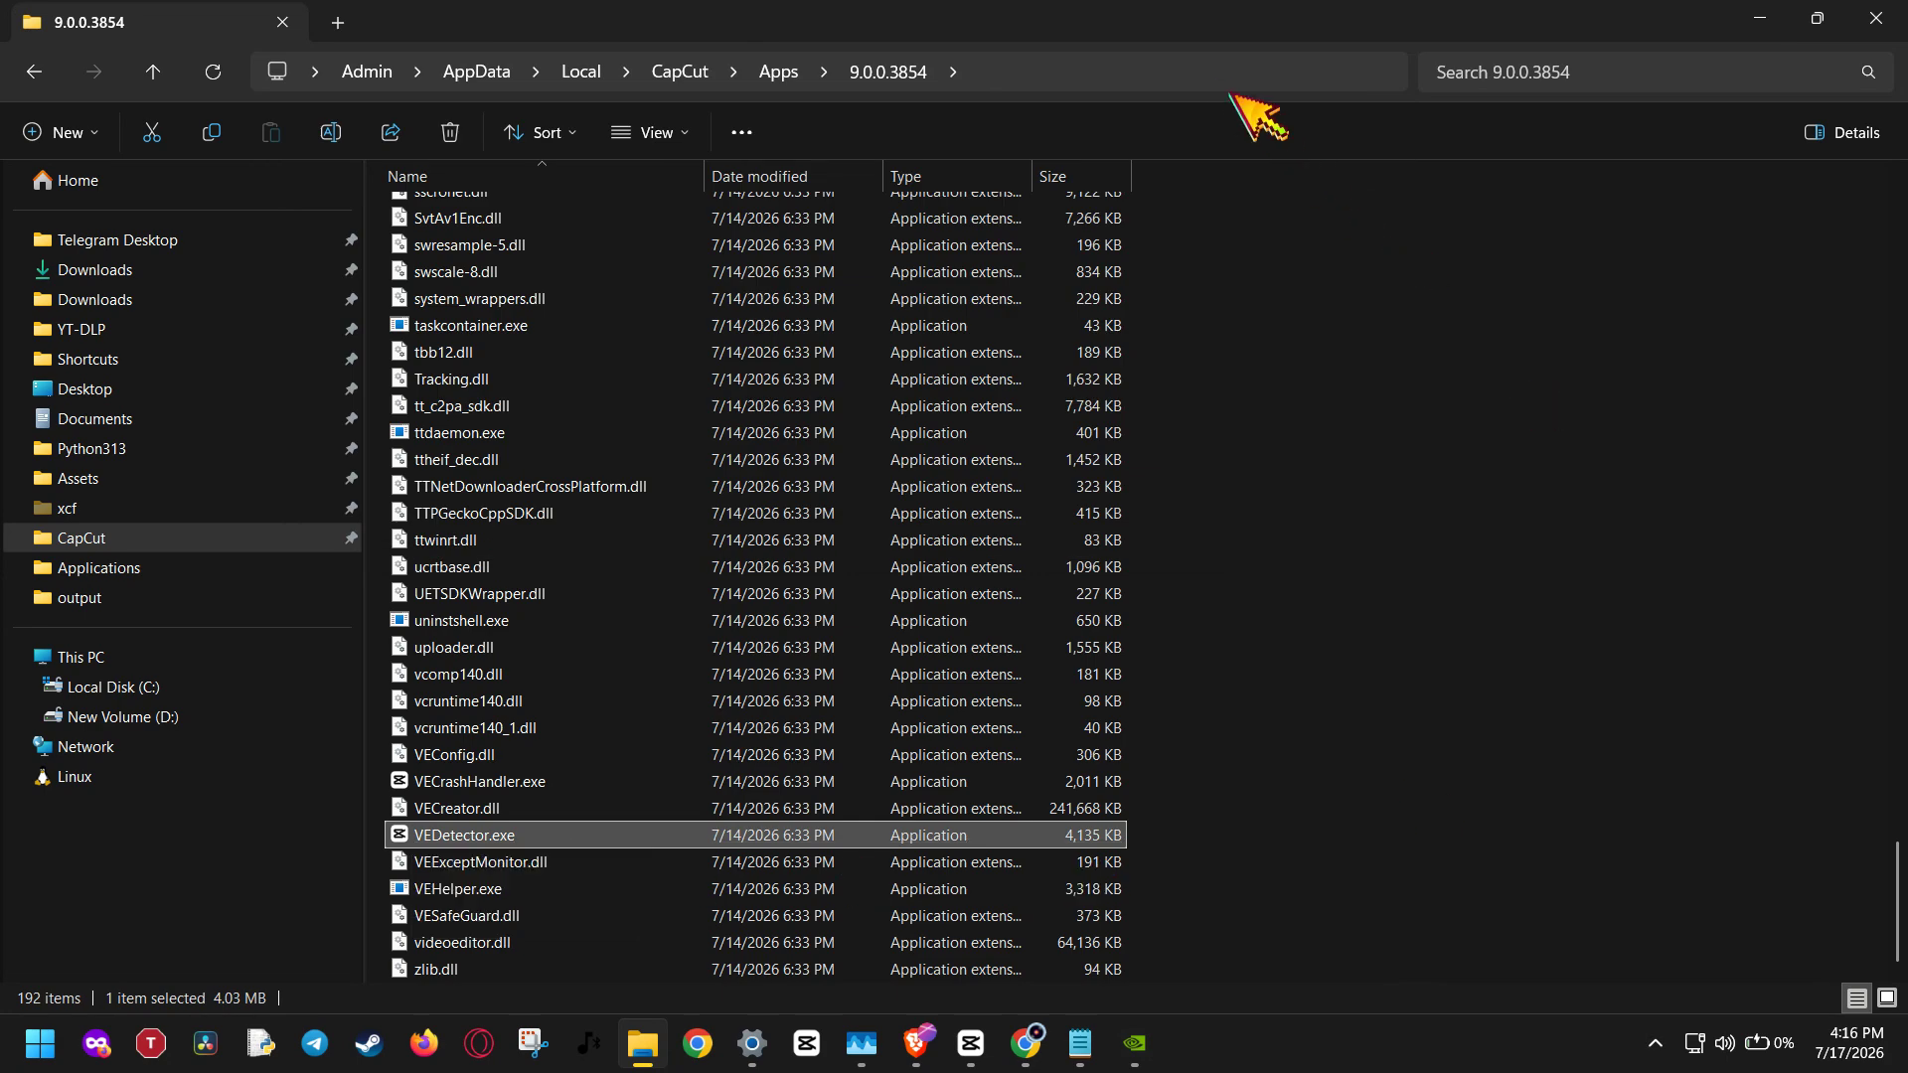
- Go up to CapCut's Apps folder and reopen the 9.0.0.3854 version folder
{"action": "left_click", "coordinate": [785, 72]}
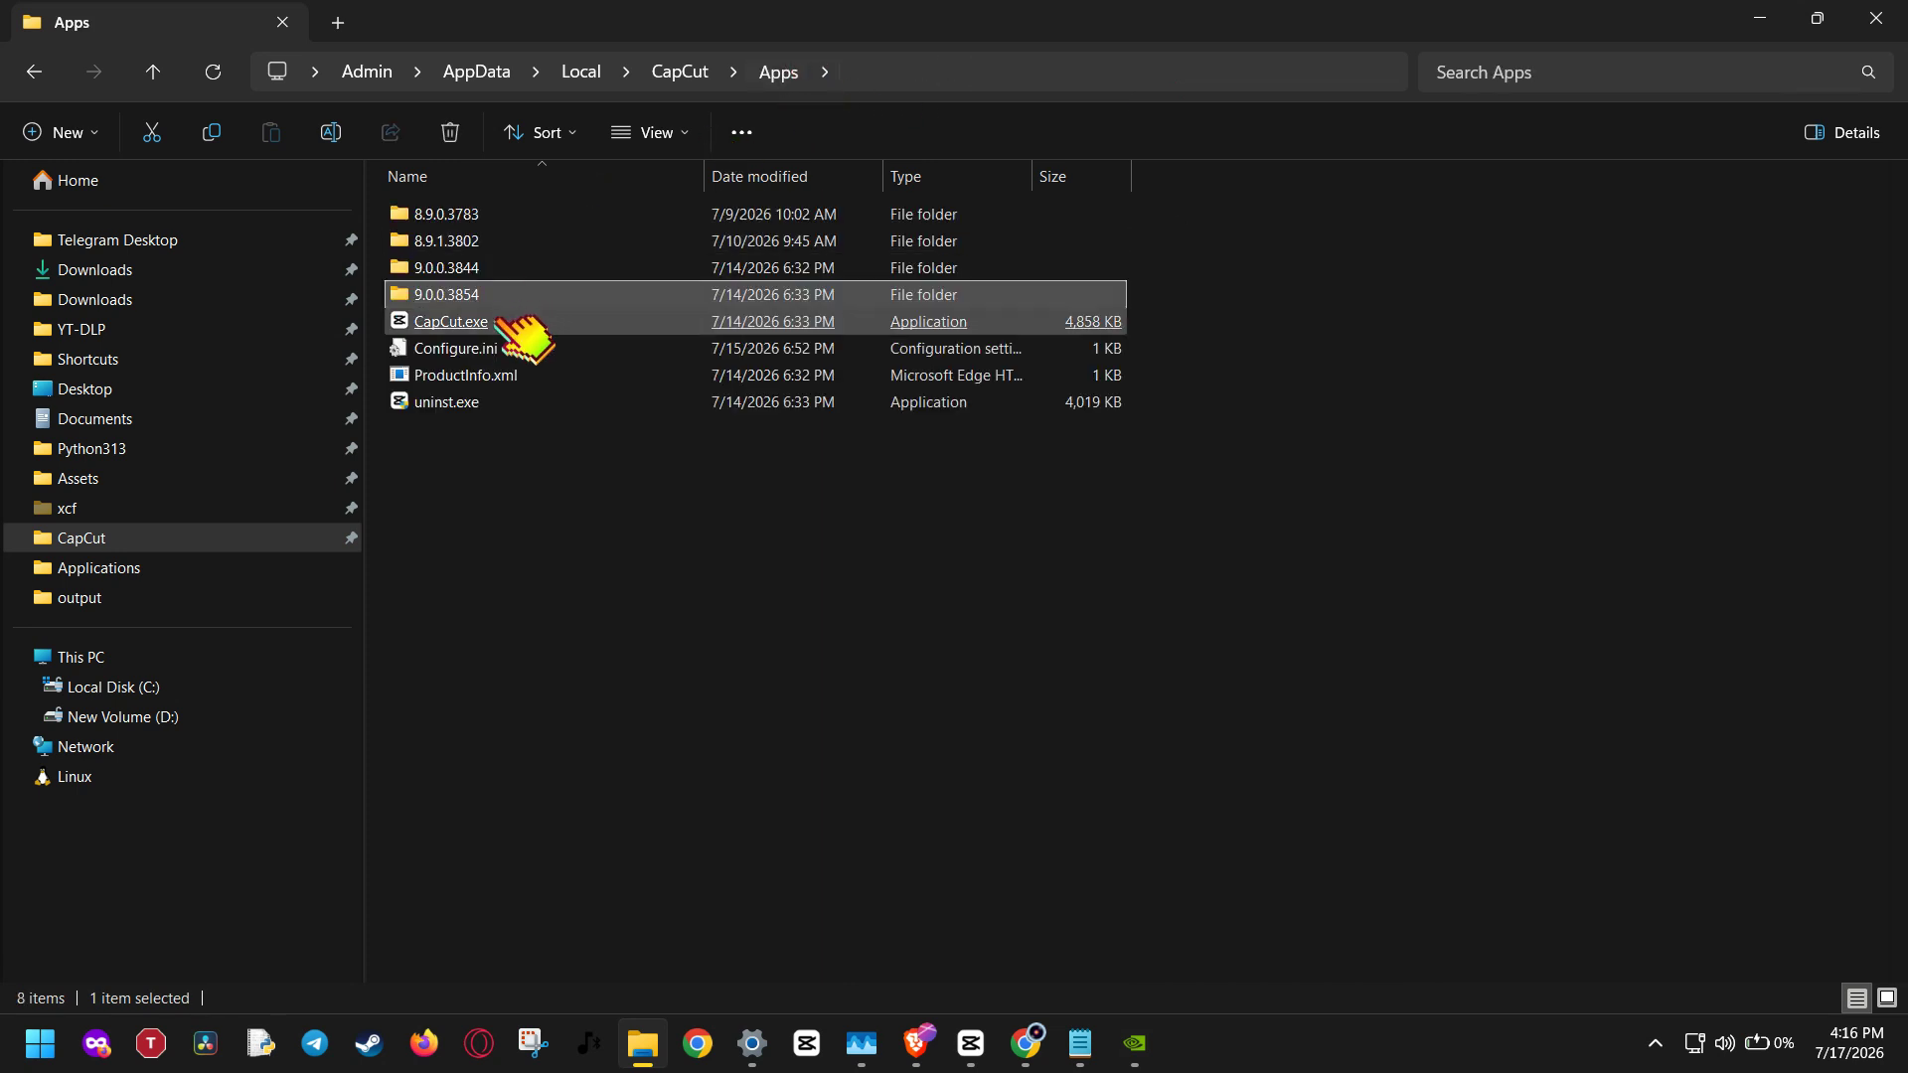
{"action": "left_click", "coordinate": [510, 321]}
{"action": "double_click", "coordinate": [509, 297]}
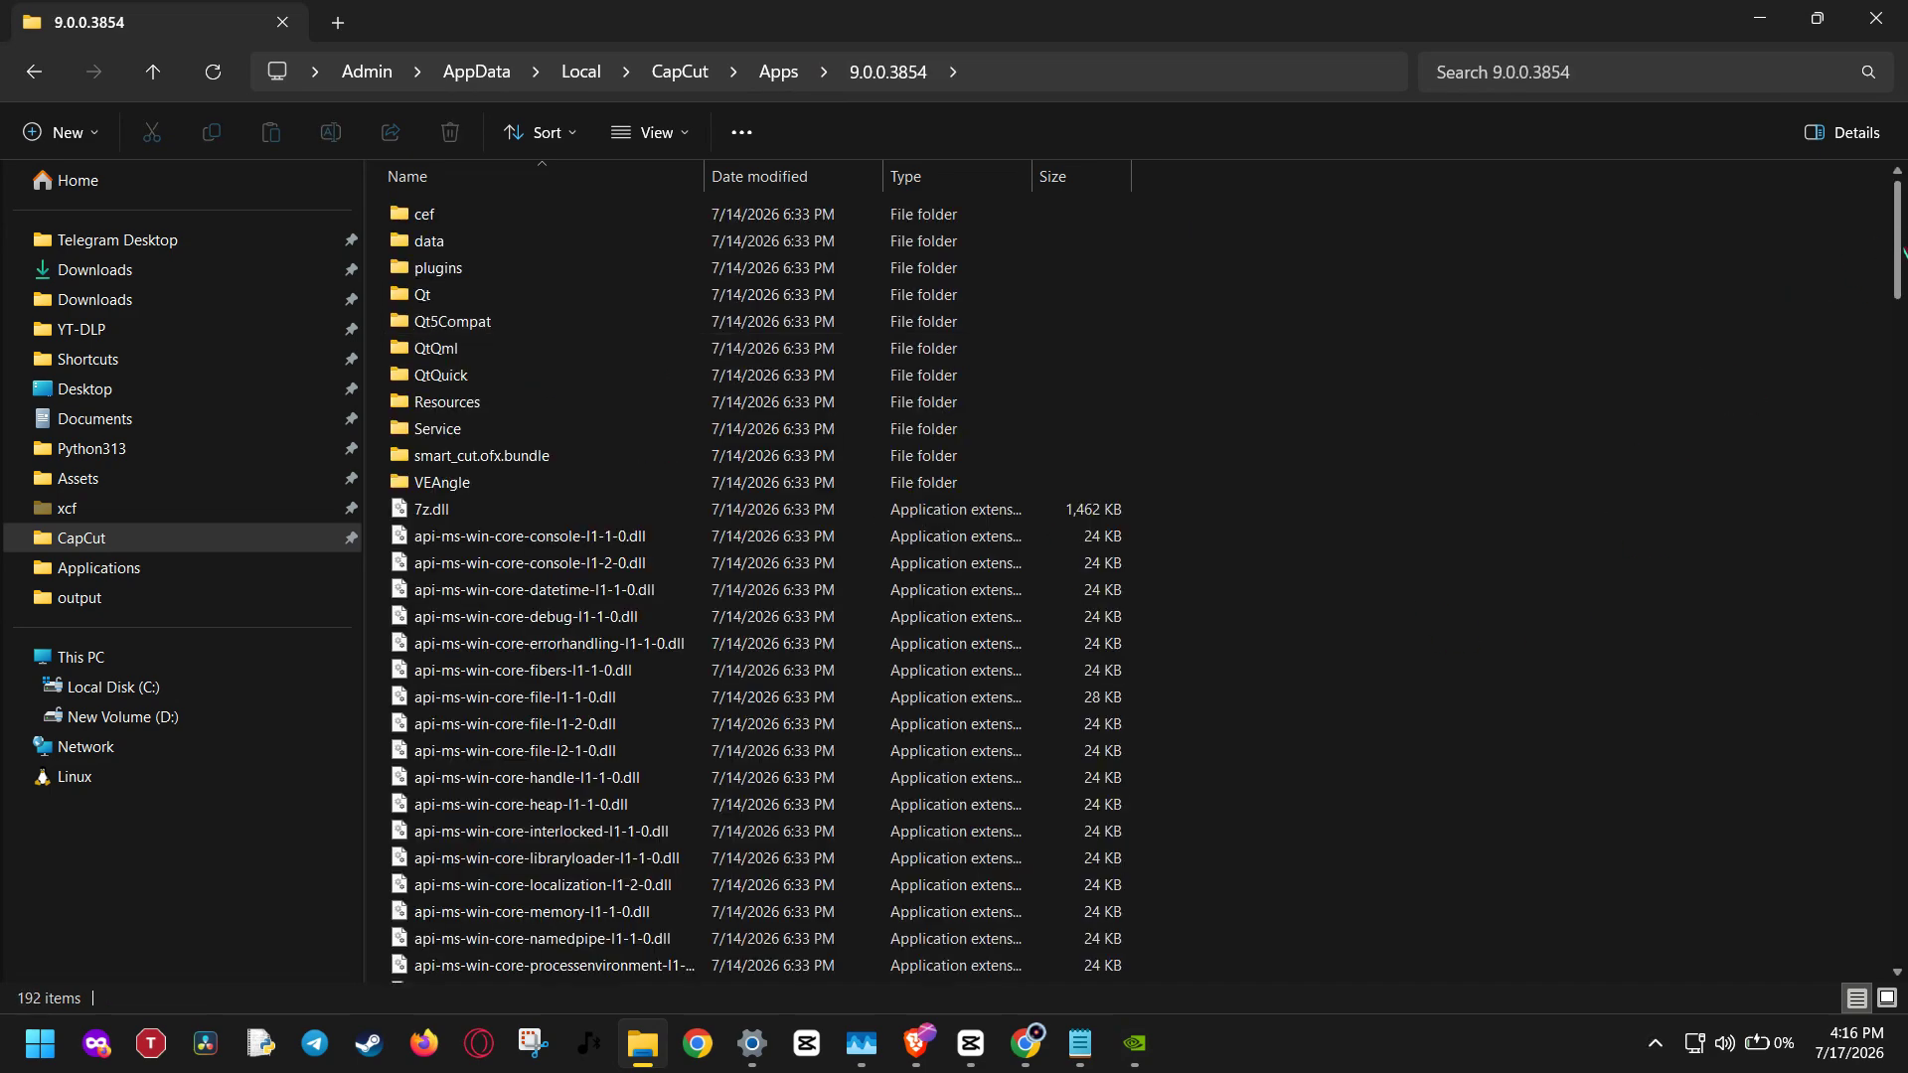
- Switch to the NVIDIA app and review the available and installed Studio Driver versions and their release notes
{"action": "left_click", "coordinate": [1137, 1052]}
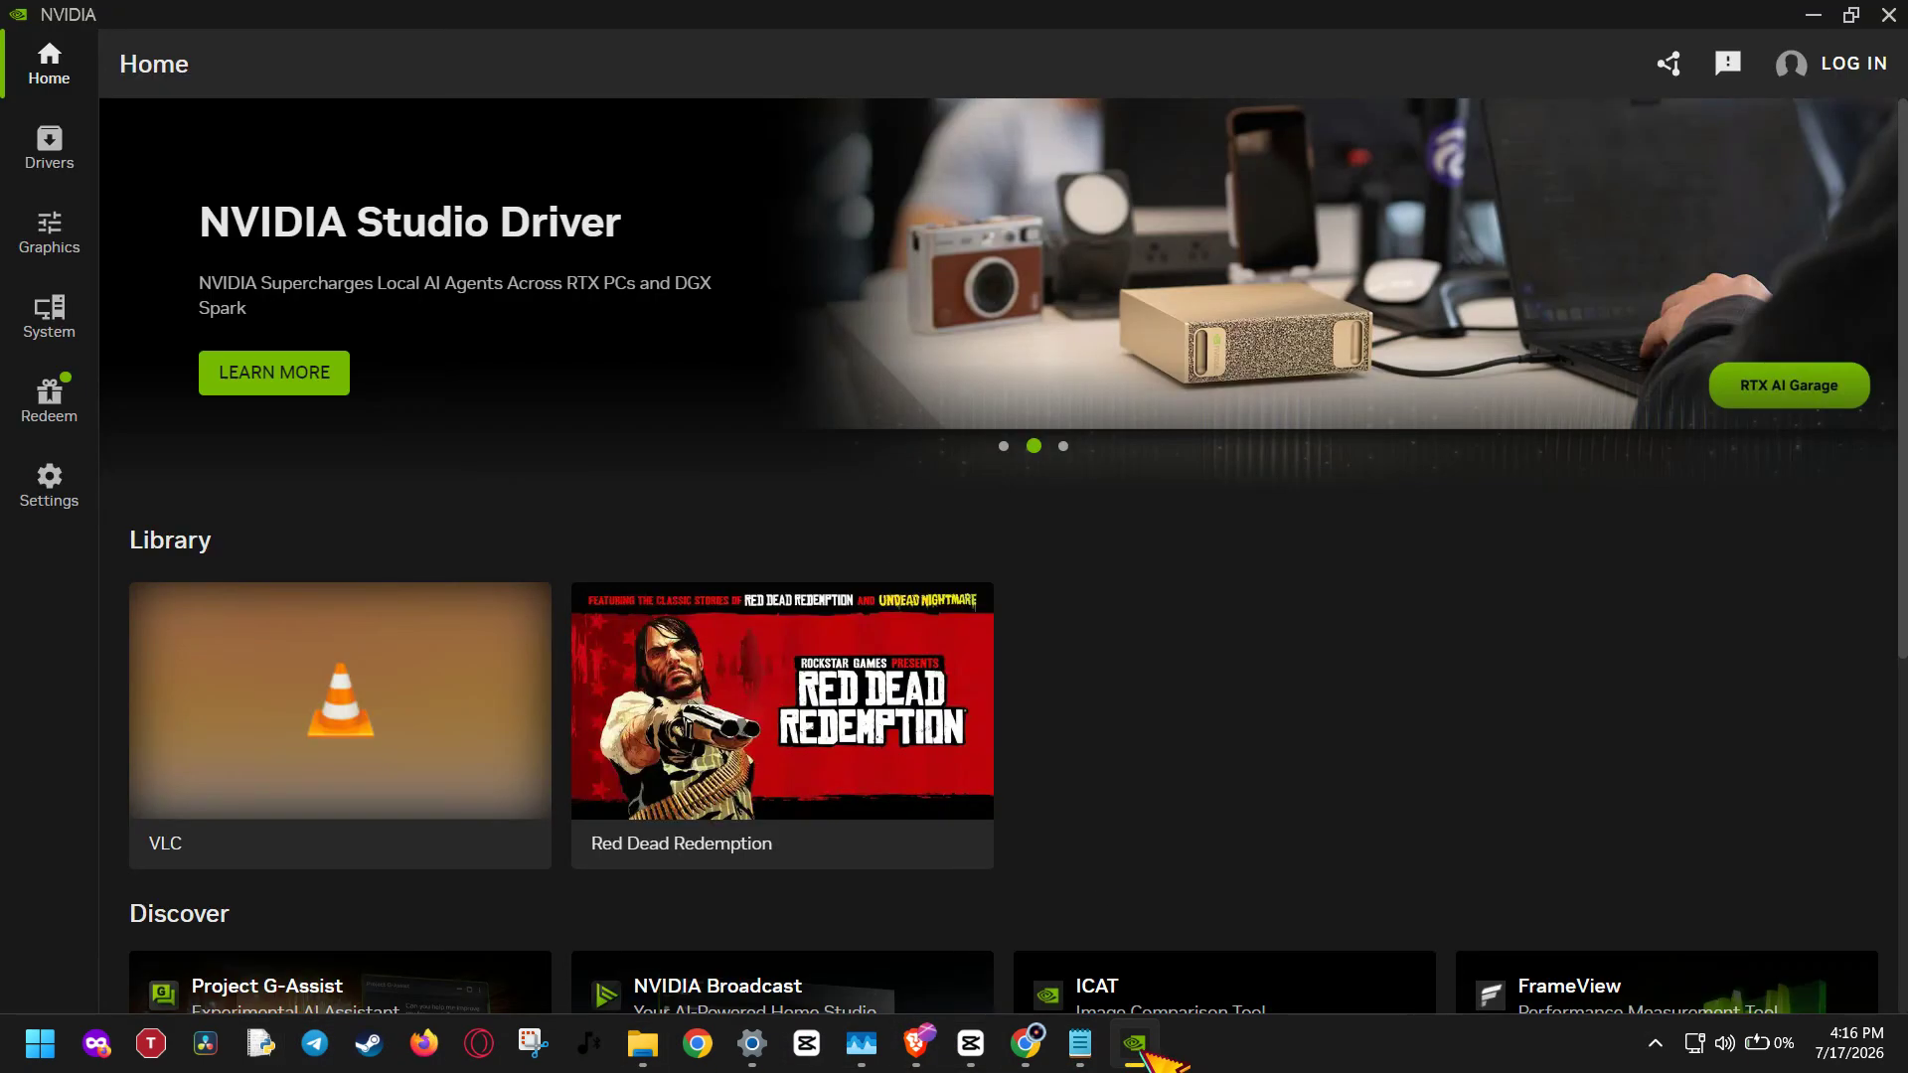
{"action": "left_click", "coordinate": [44, 141]}
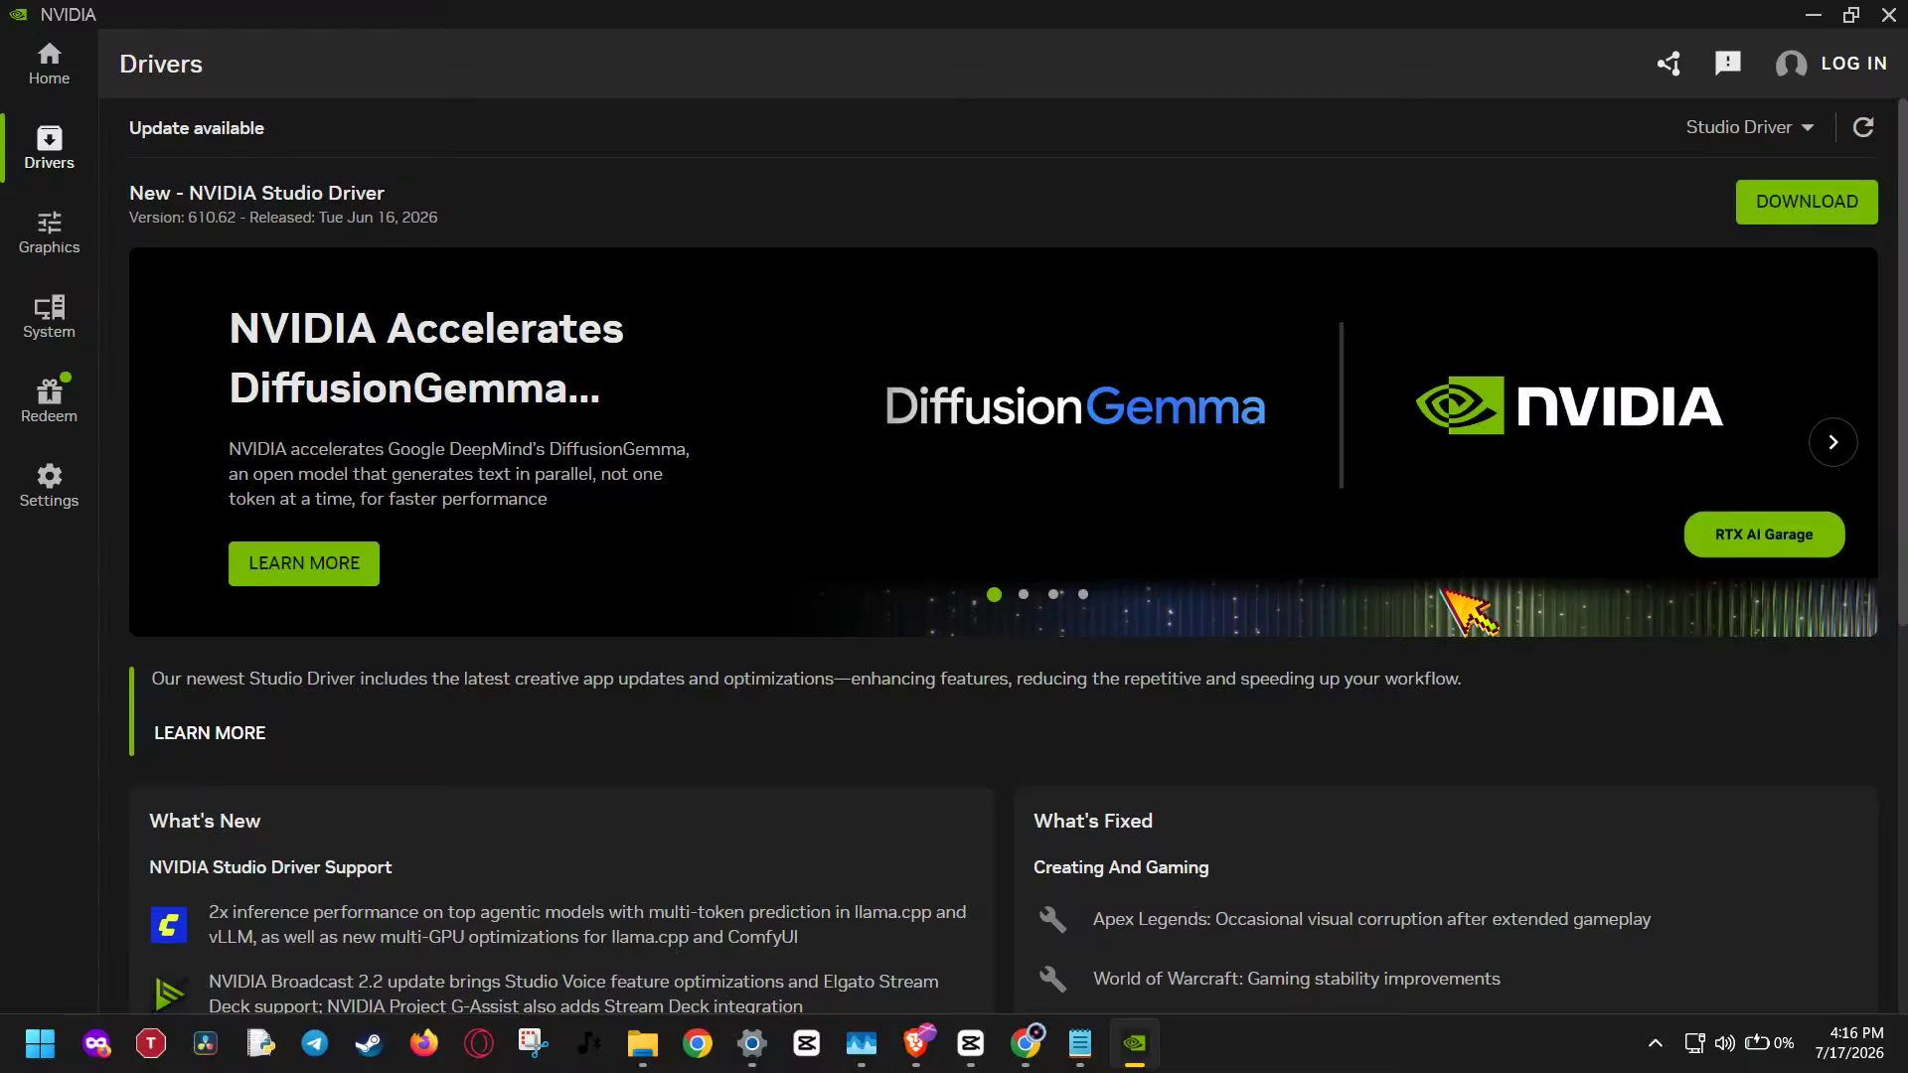
{"action": "scroll", "coordinate": [1460, 604], "scroll_direction": "down", "scroll_amount": 5}
{"action": "scroll", "coordinate": [1442, 588], "scroll_direction": "down", "scroll_amount": 1}
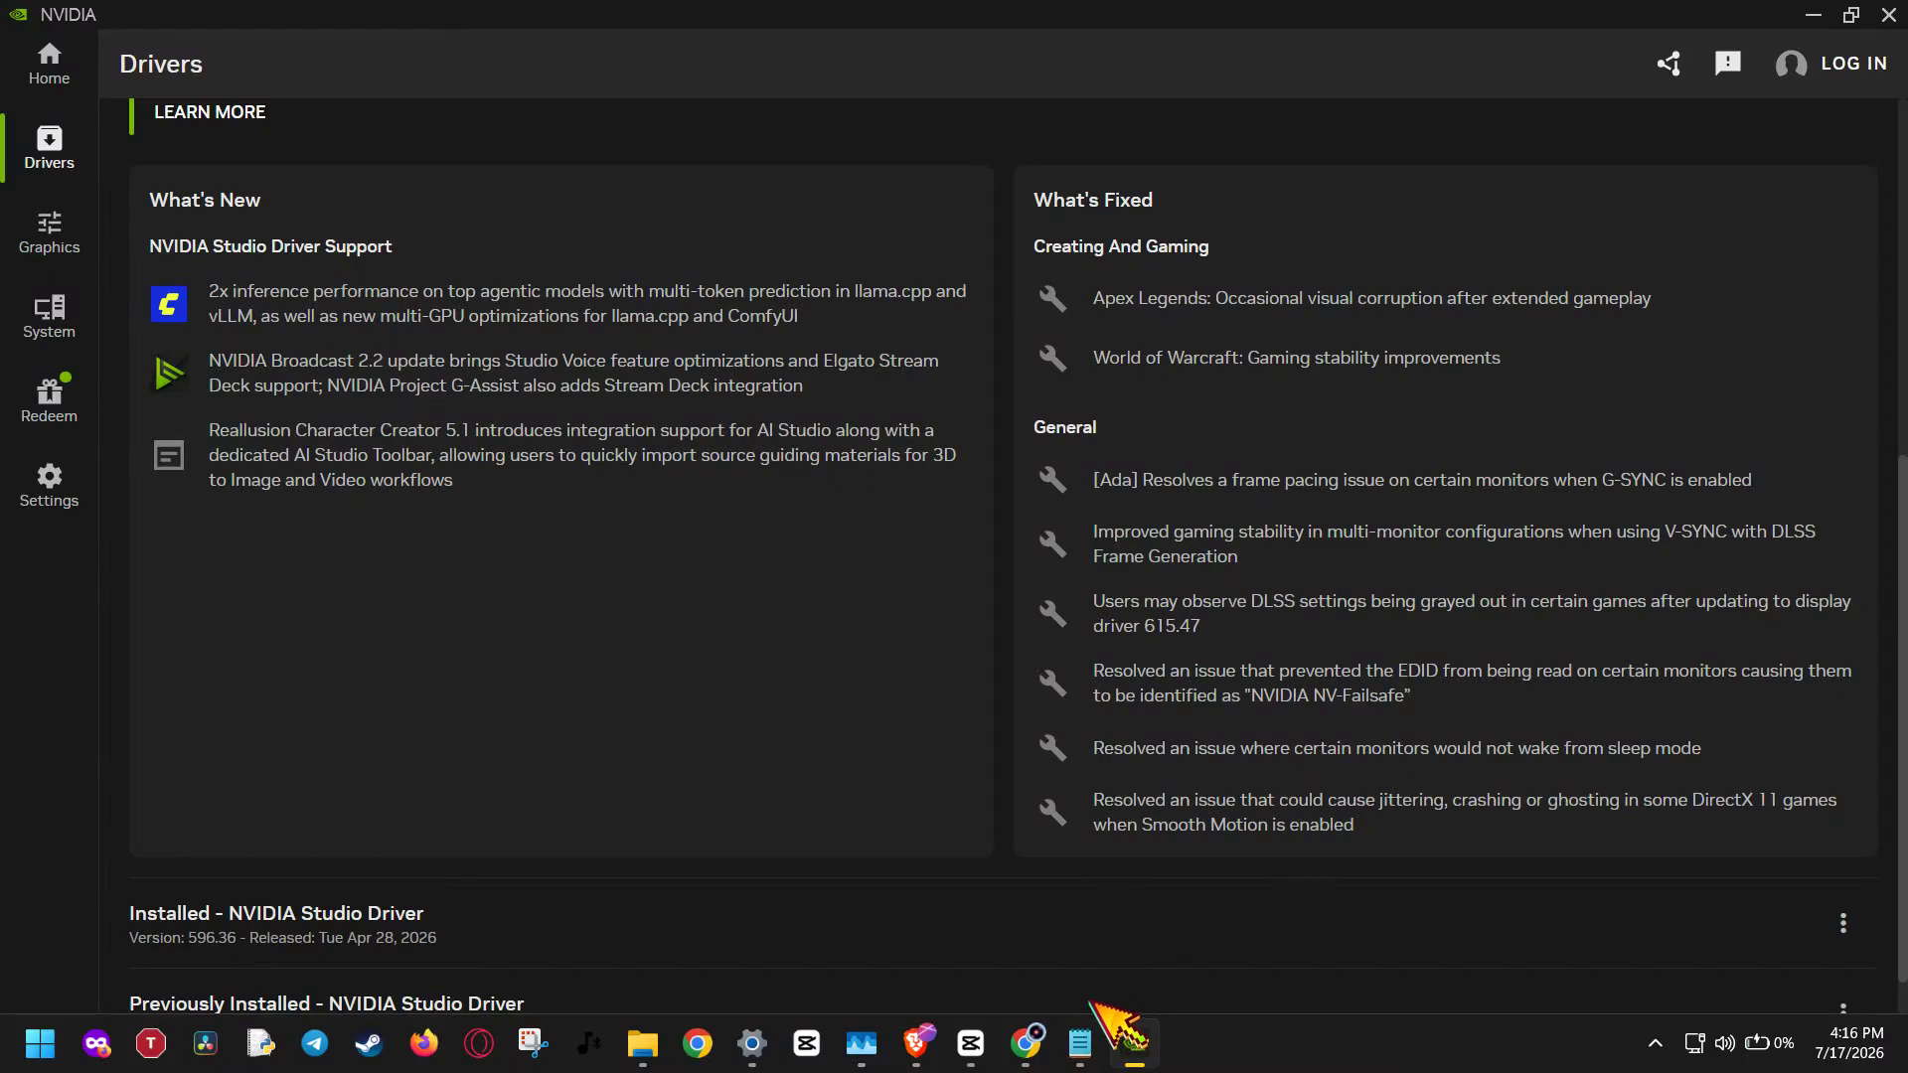
- Open the %localappdata% folder with the Windows Run command and select the CapCut folder in it
{"action": "left_click", "coordinate": [753, 1051]}
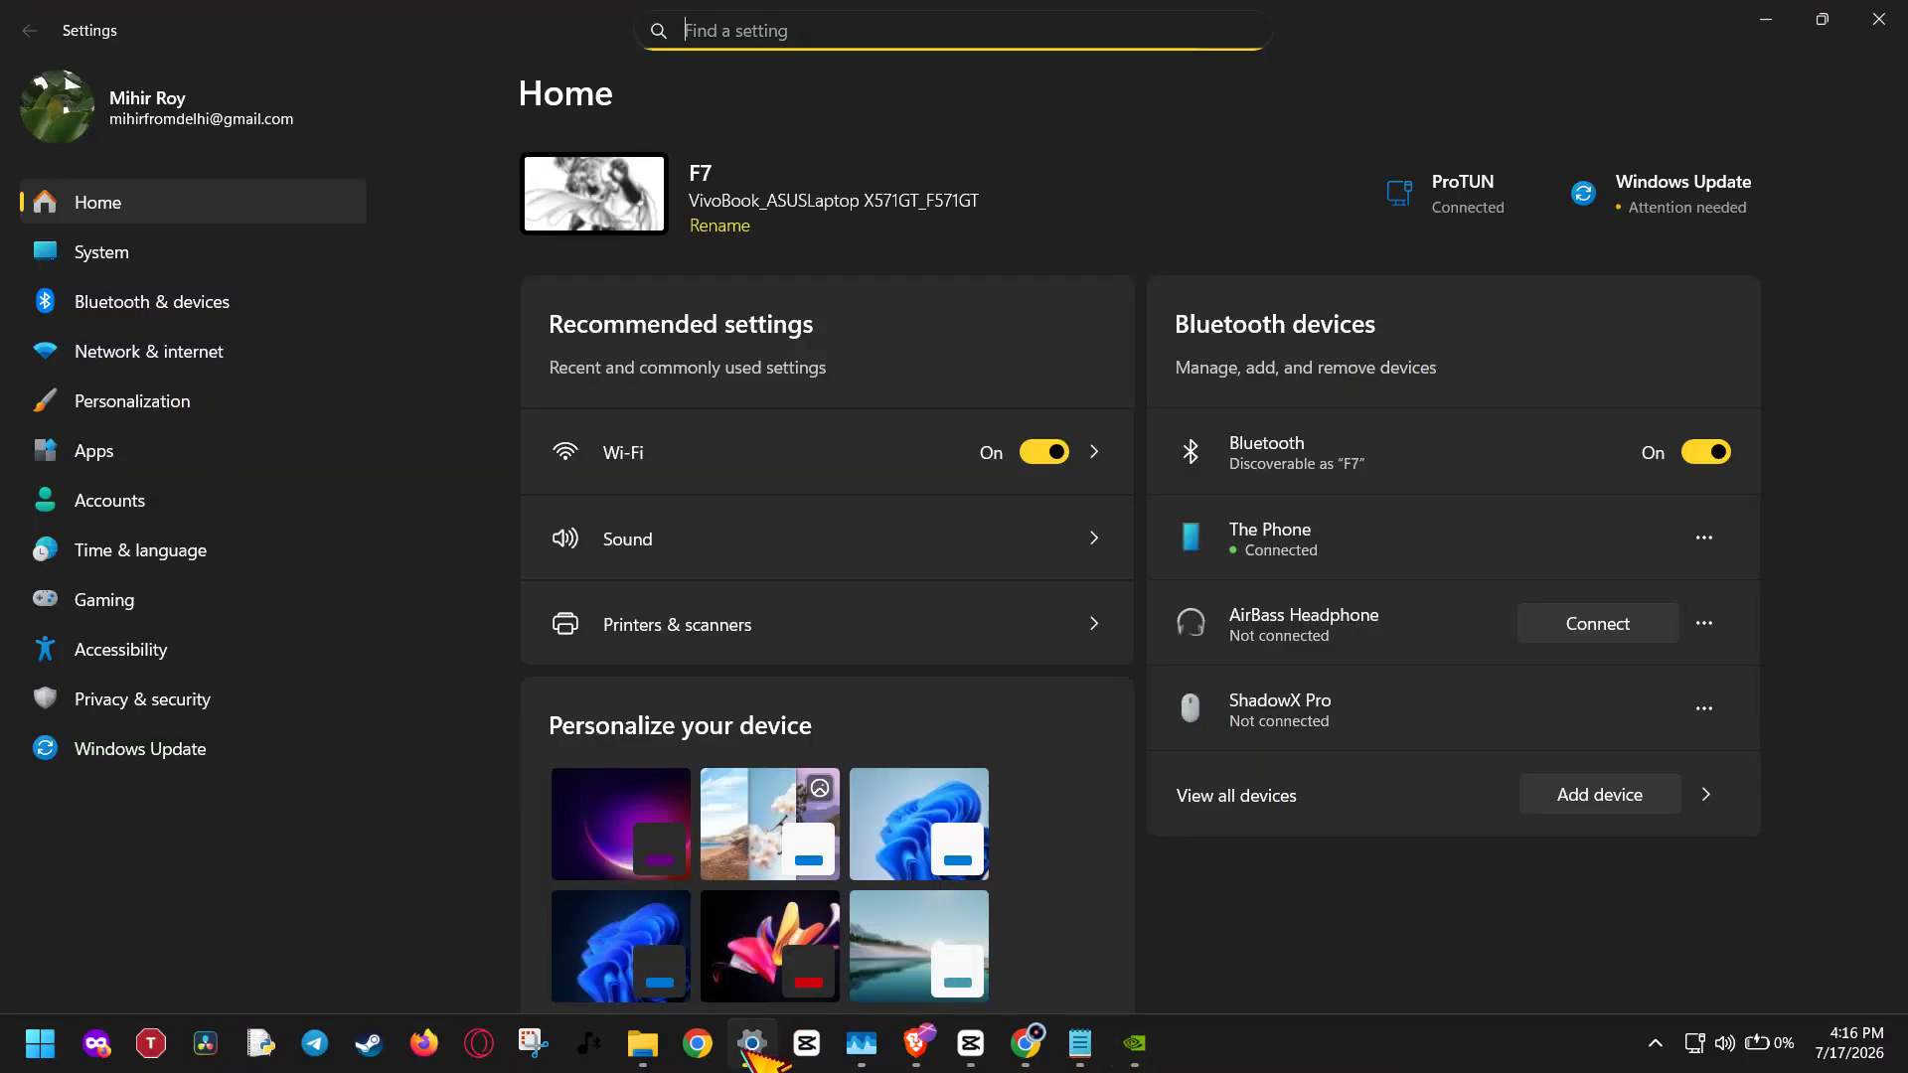
{"action": "key", "text": "super+r"}
{"action": "type", "text": "%"}
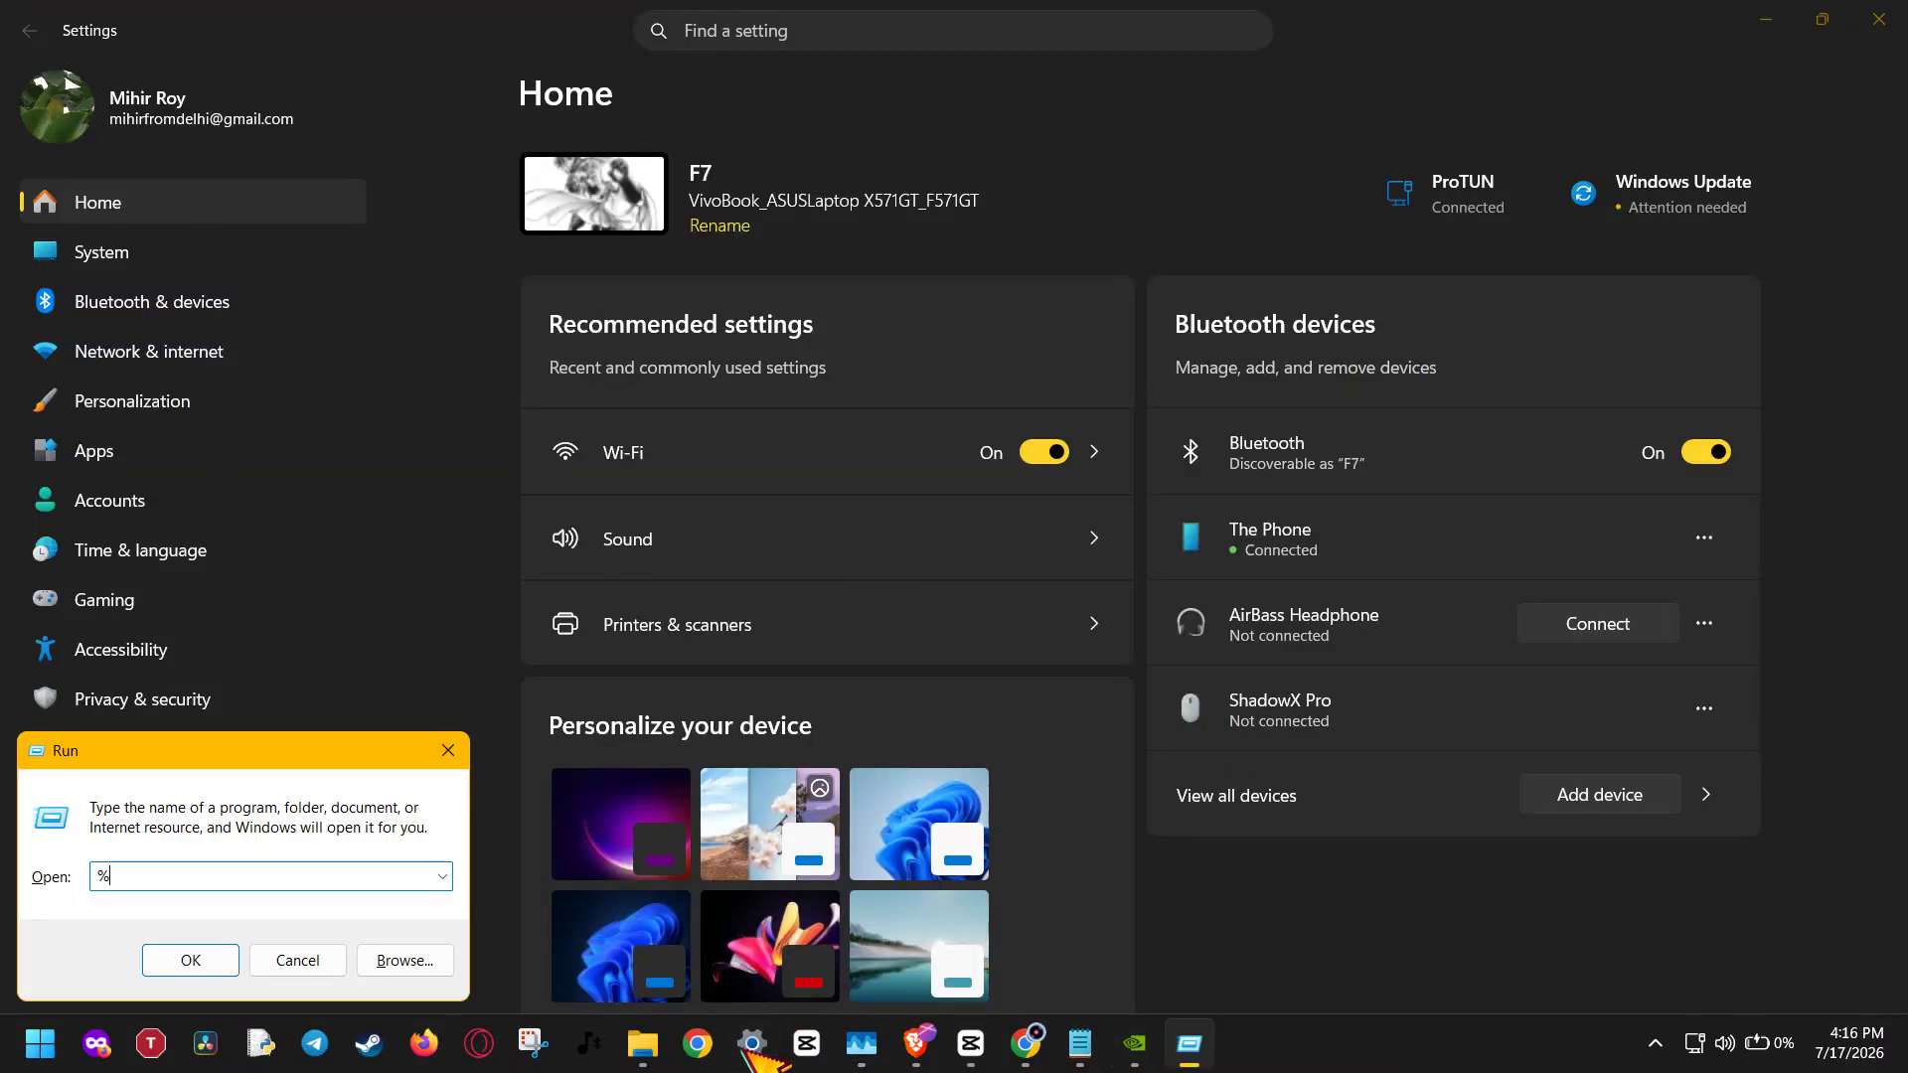
{"action": "type", "text": "localappdata%"}
{"action": "key", "text": "Return"}
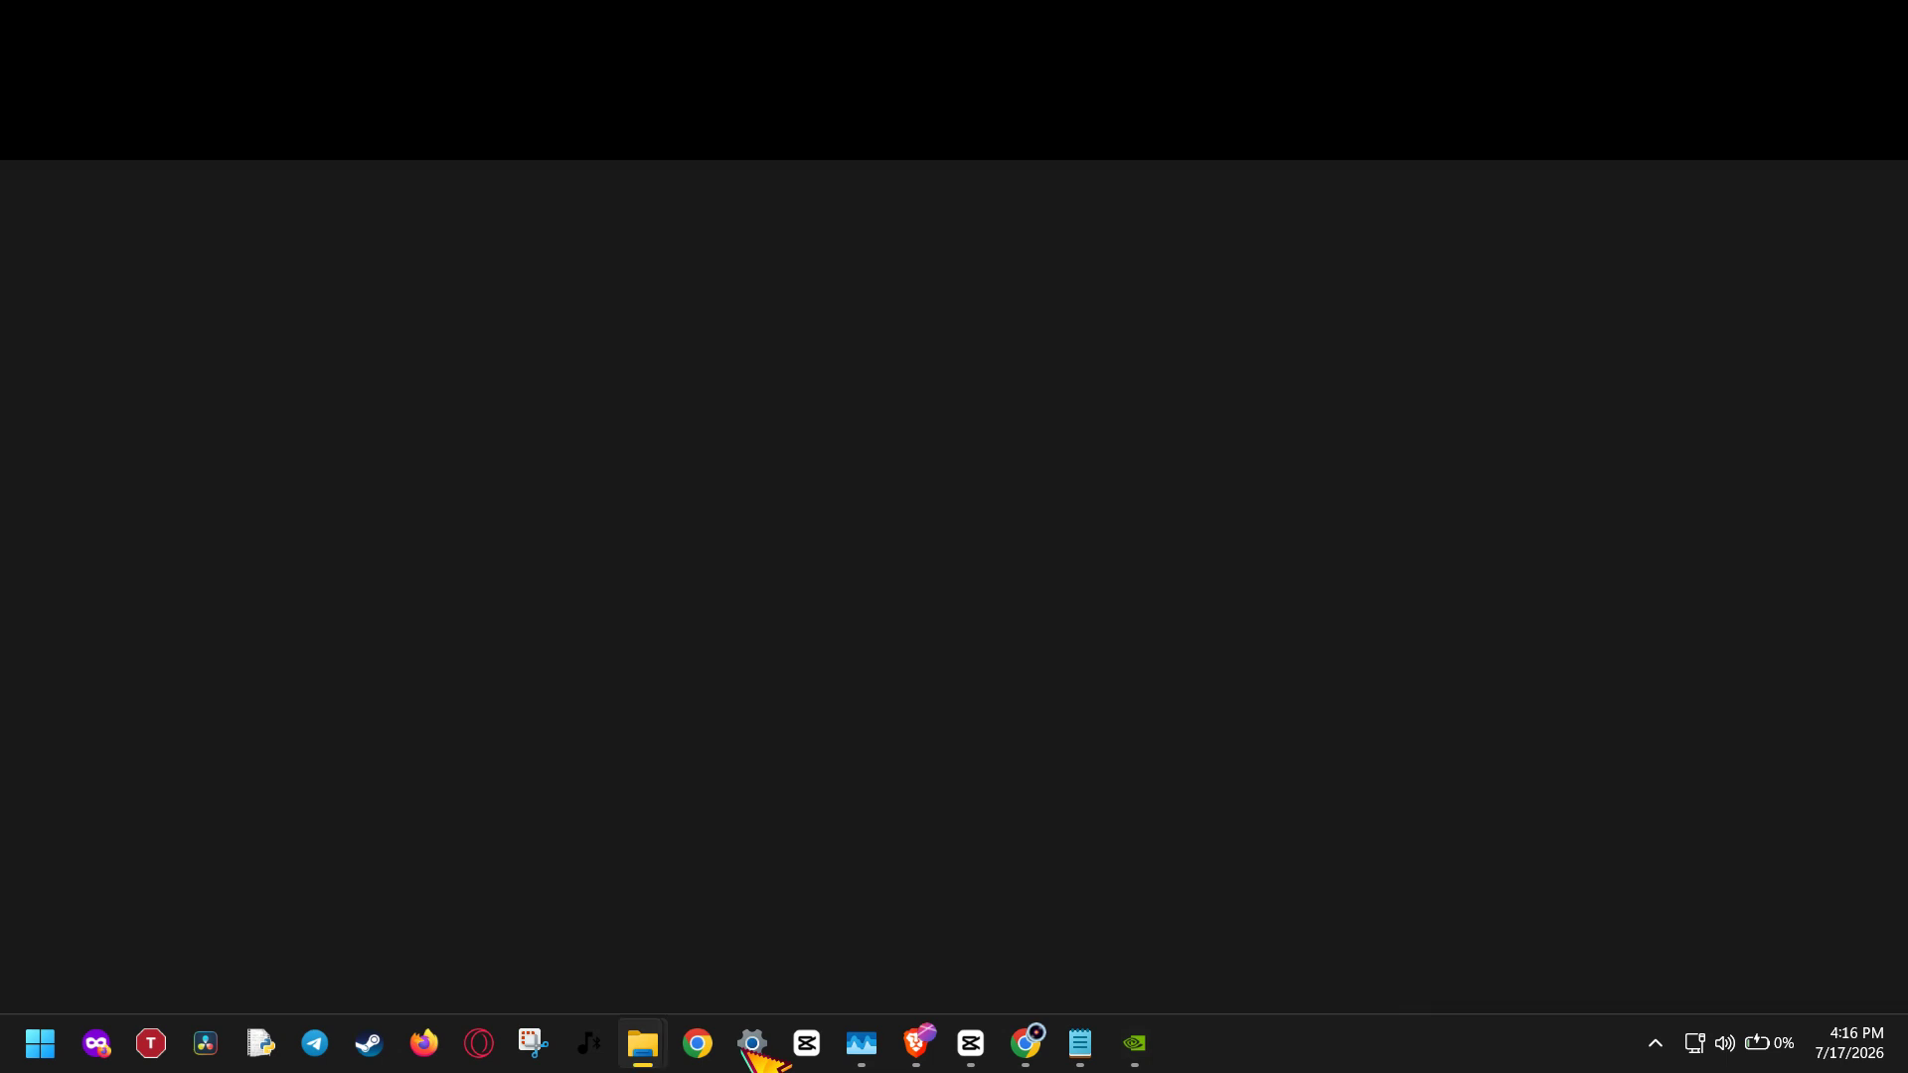
{"action": "scroll", "coordinate": [655, 895], "scroll_direction": "down", "scroll_amount": 5}
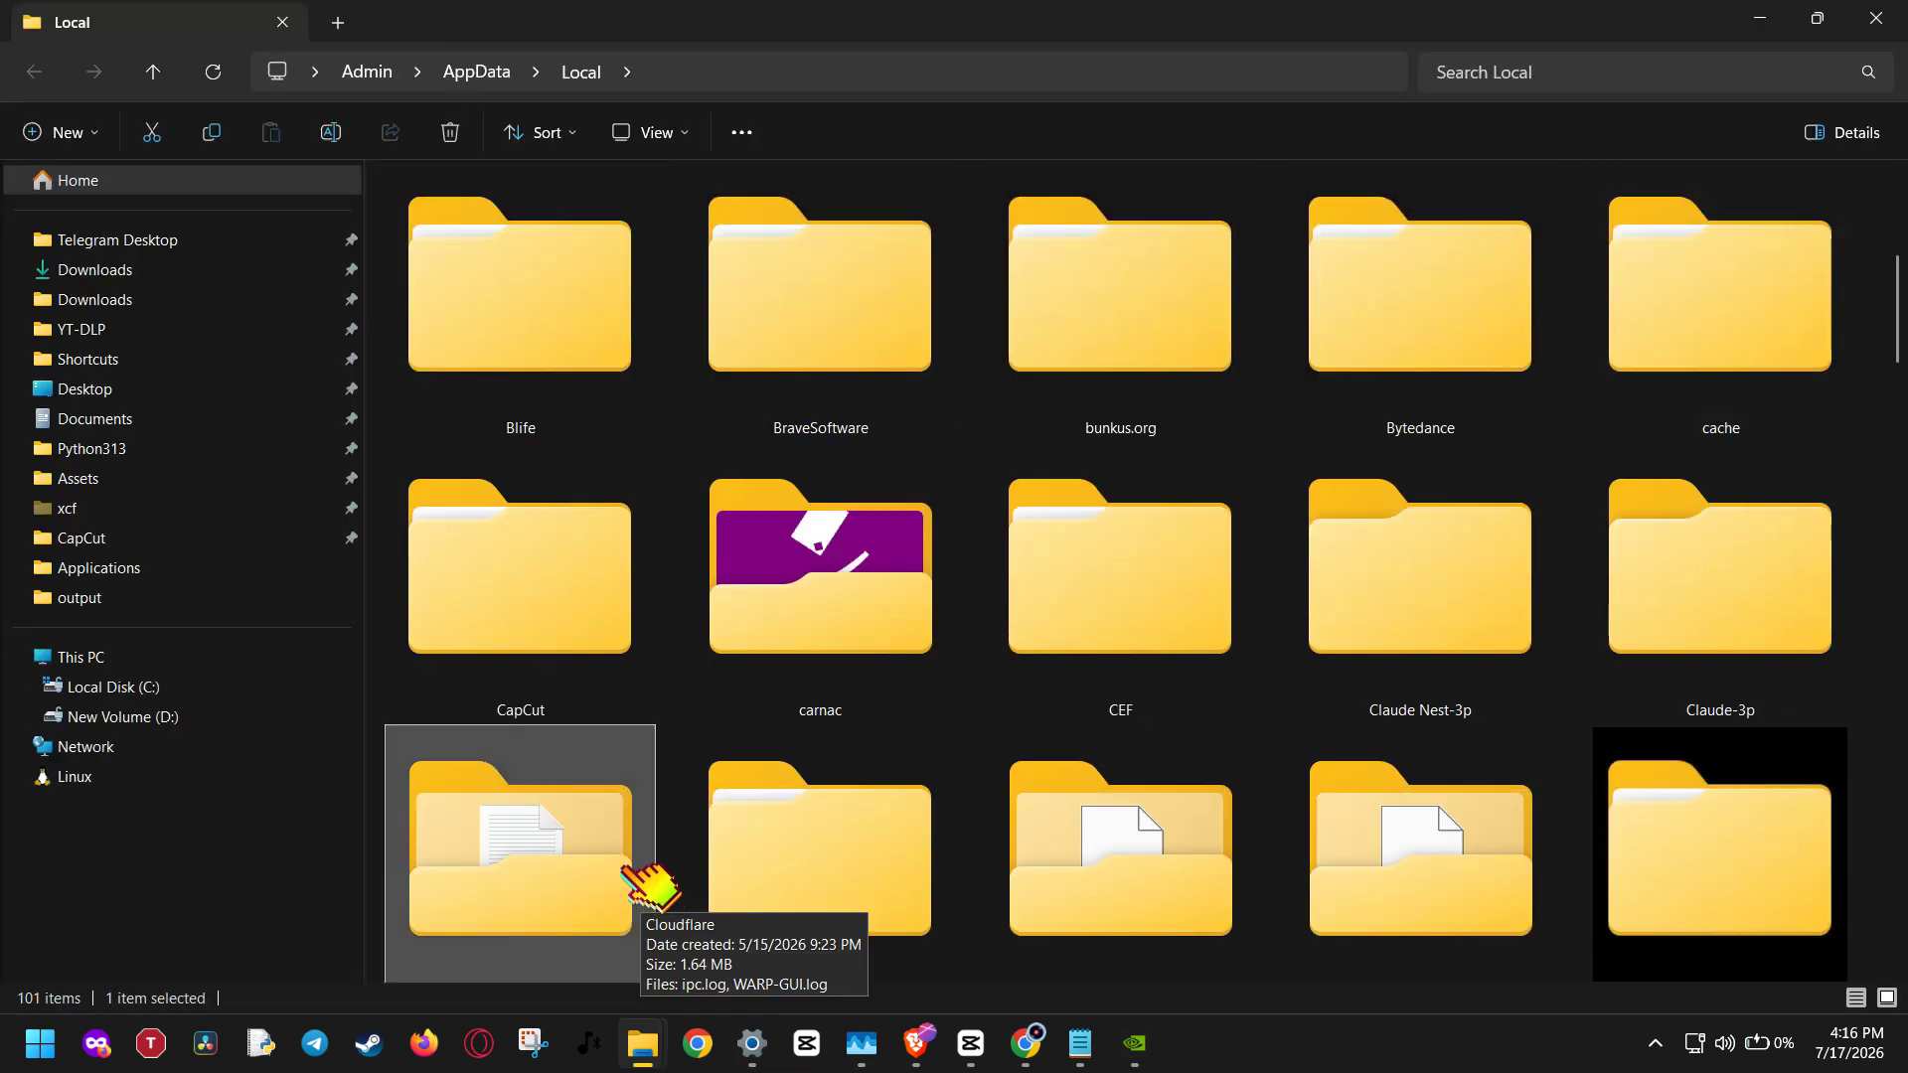
{"action": "left_click", "coordinate": [568, 581]}
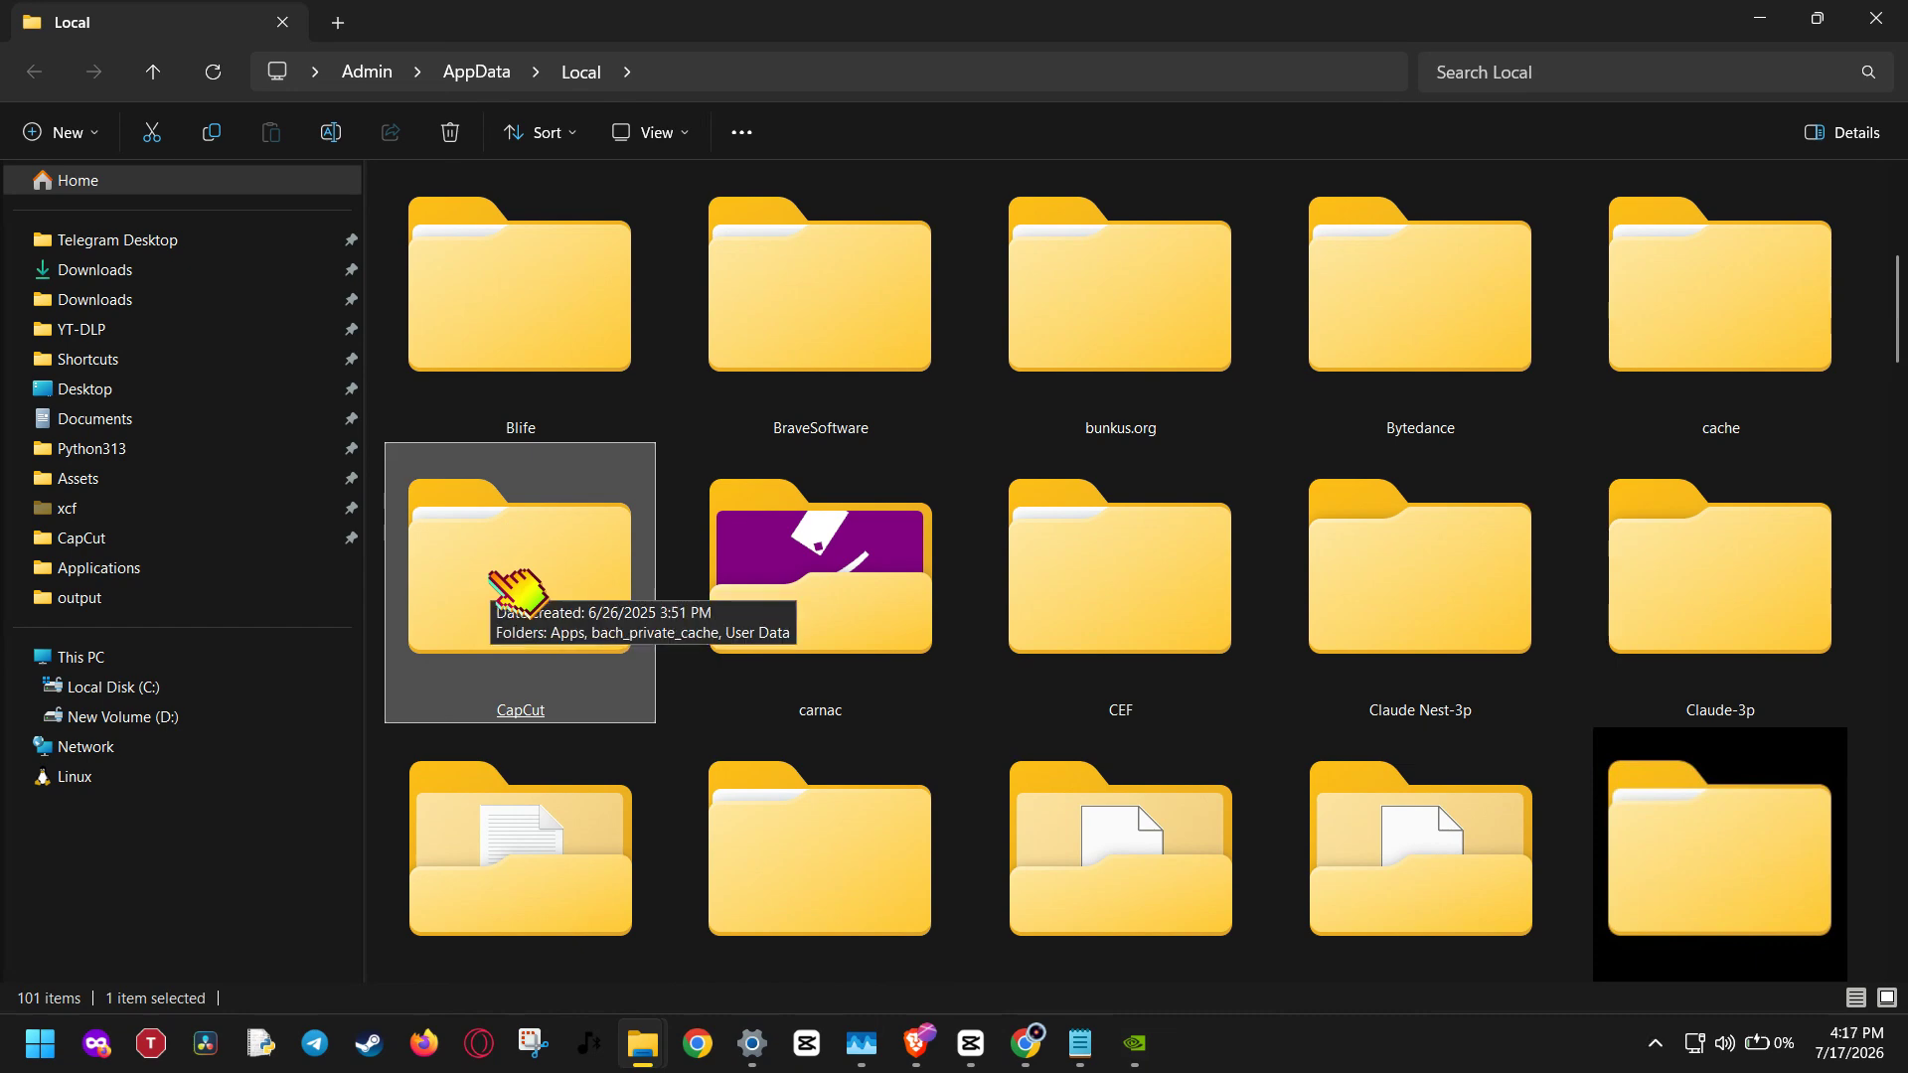
- Switch to Chrome to check the desktop app download option on the CapCut website, and return to the CapCut desktop app
{"action": "left_click", "coordinate": [1026, 1042]}
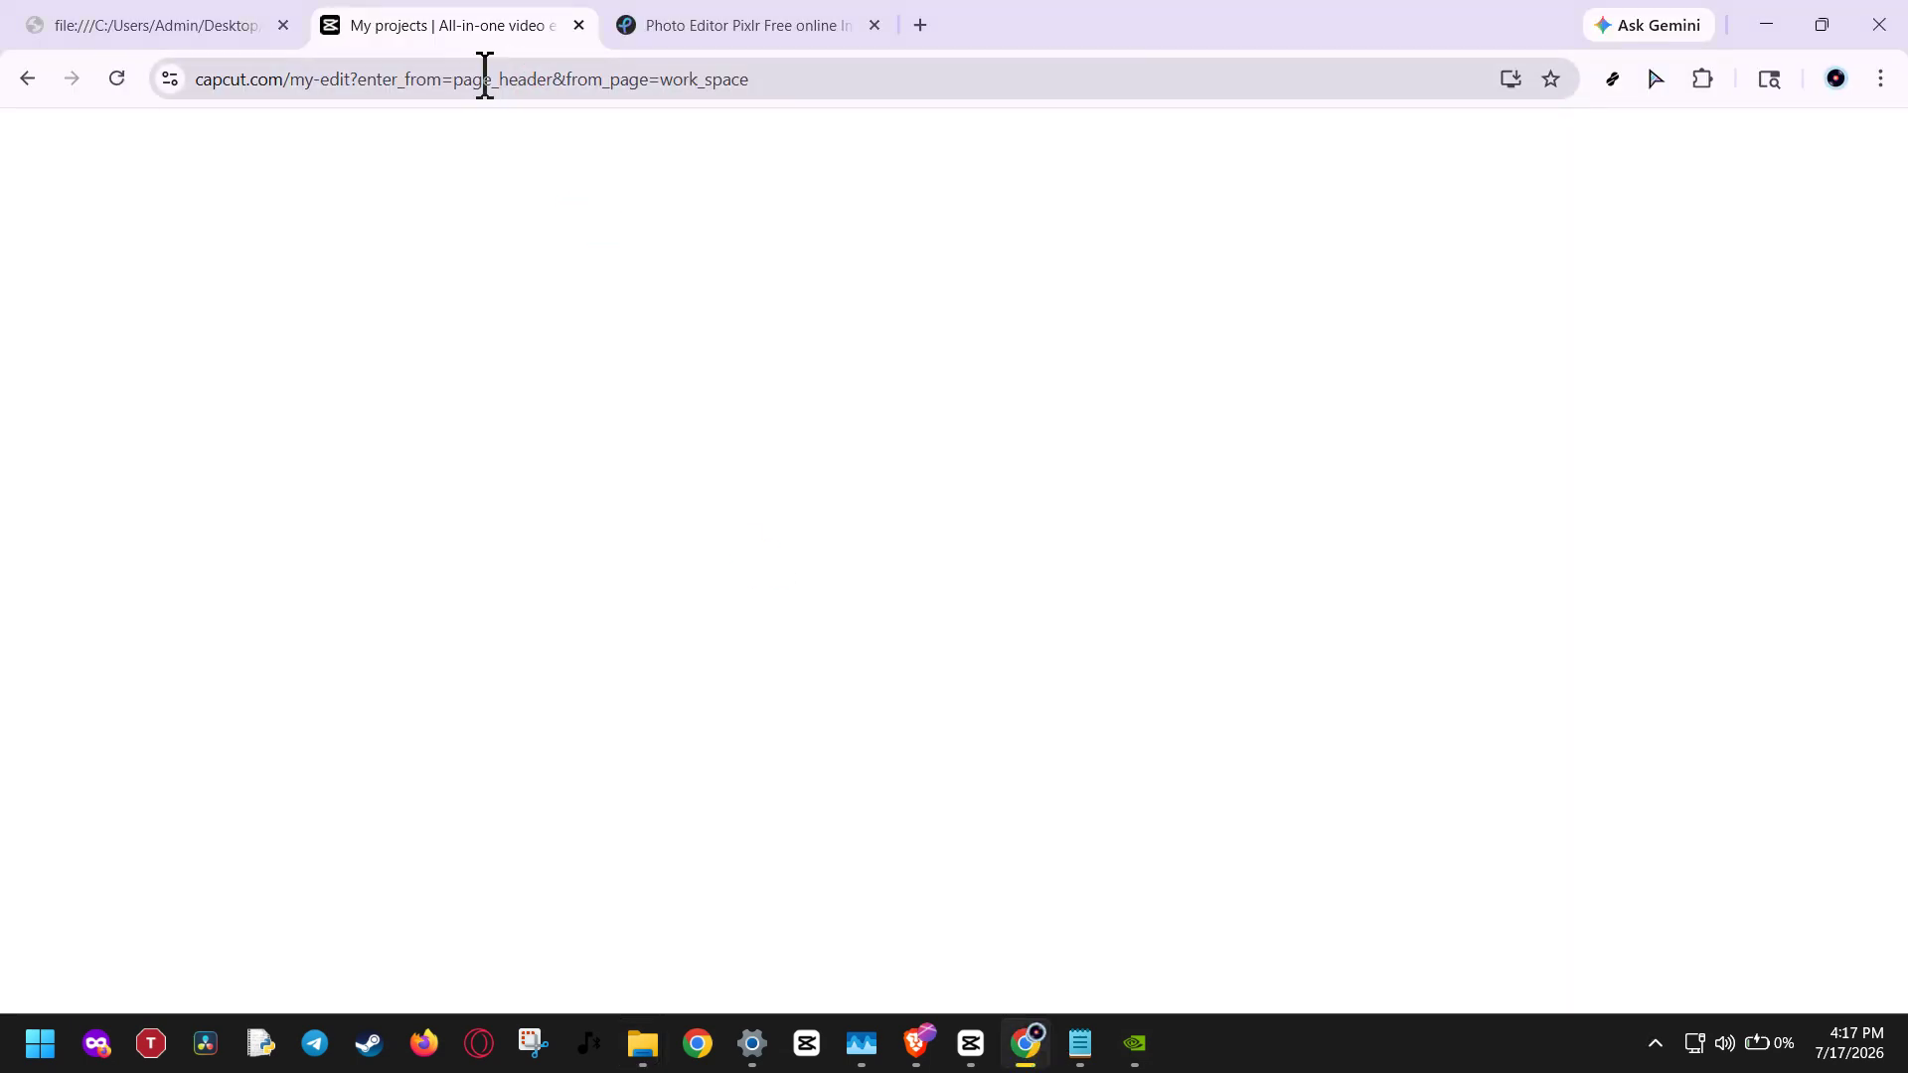
{"action": "left_click", "coordinate": [510, 92]}
{"action": "left_click", "coordinate": [484, 417]}
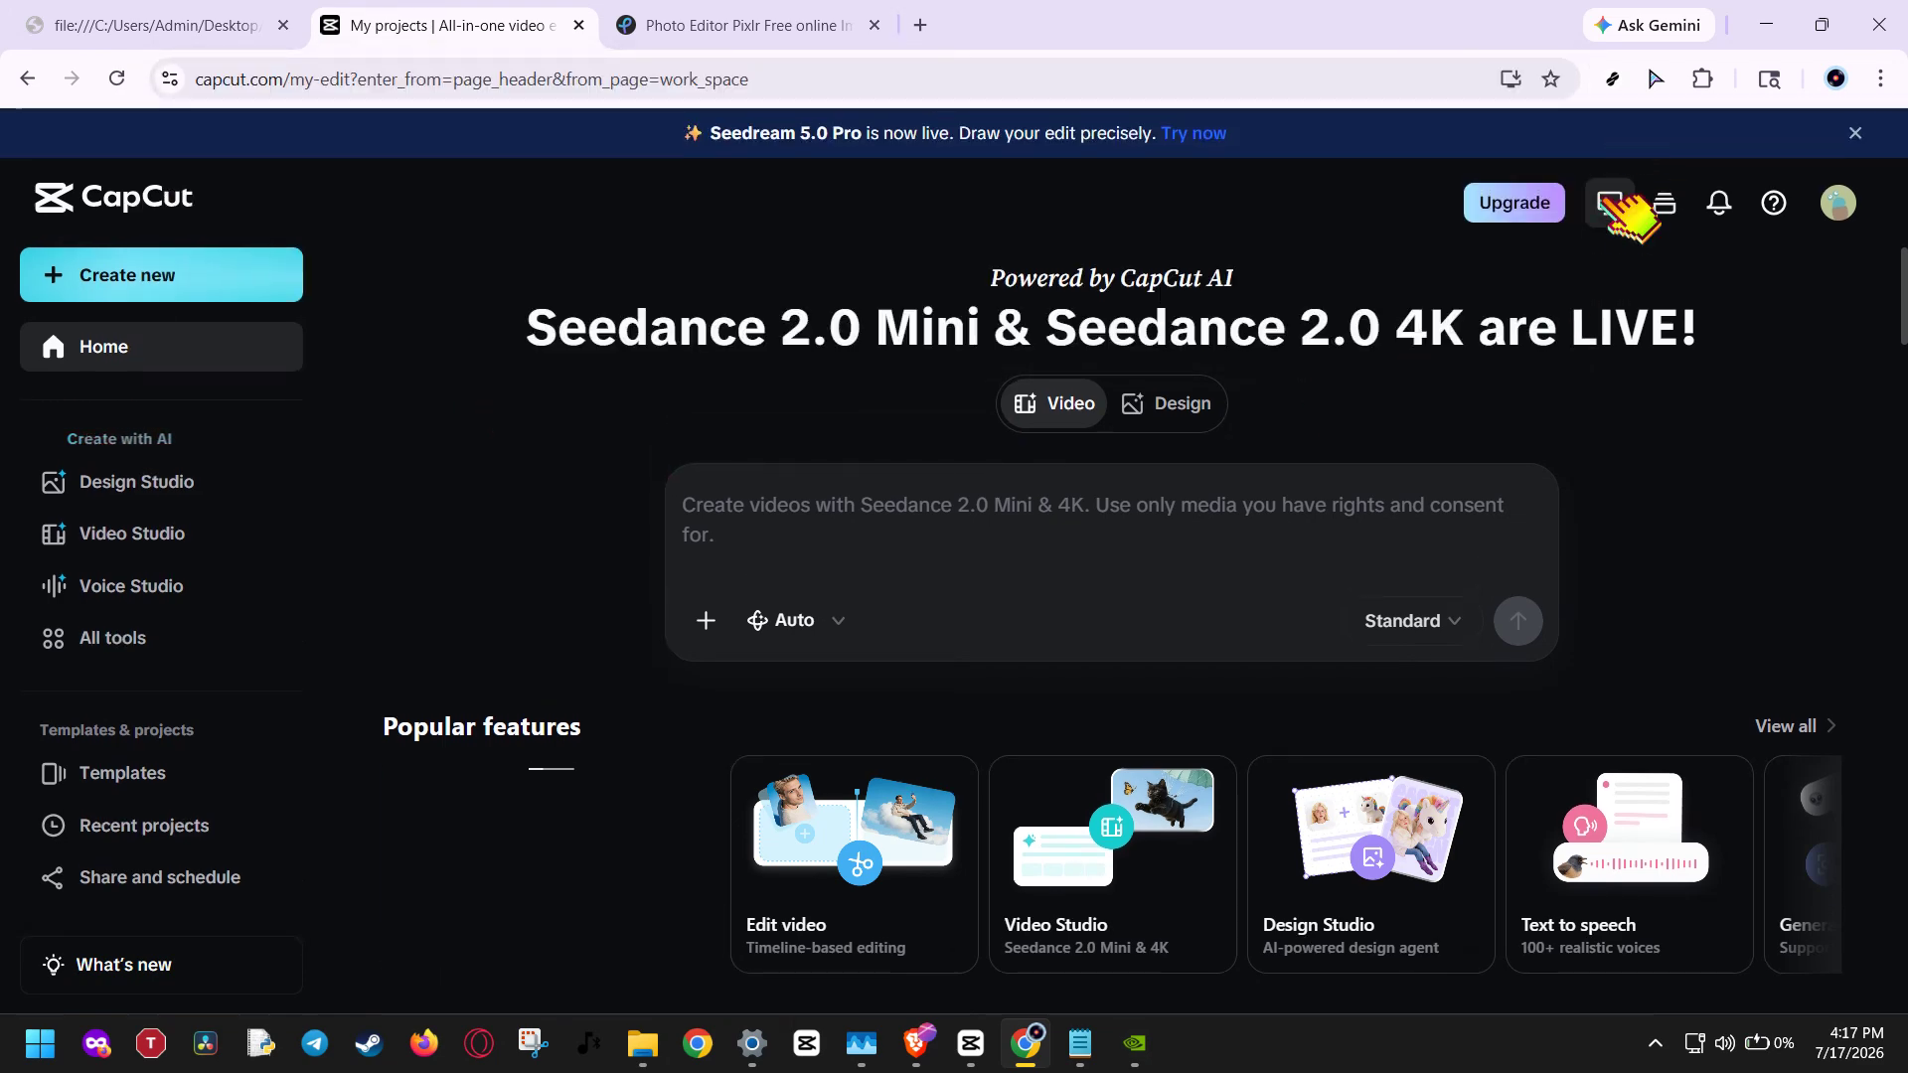
{"action": "left_click", "coordinate": [1609, 196]}
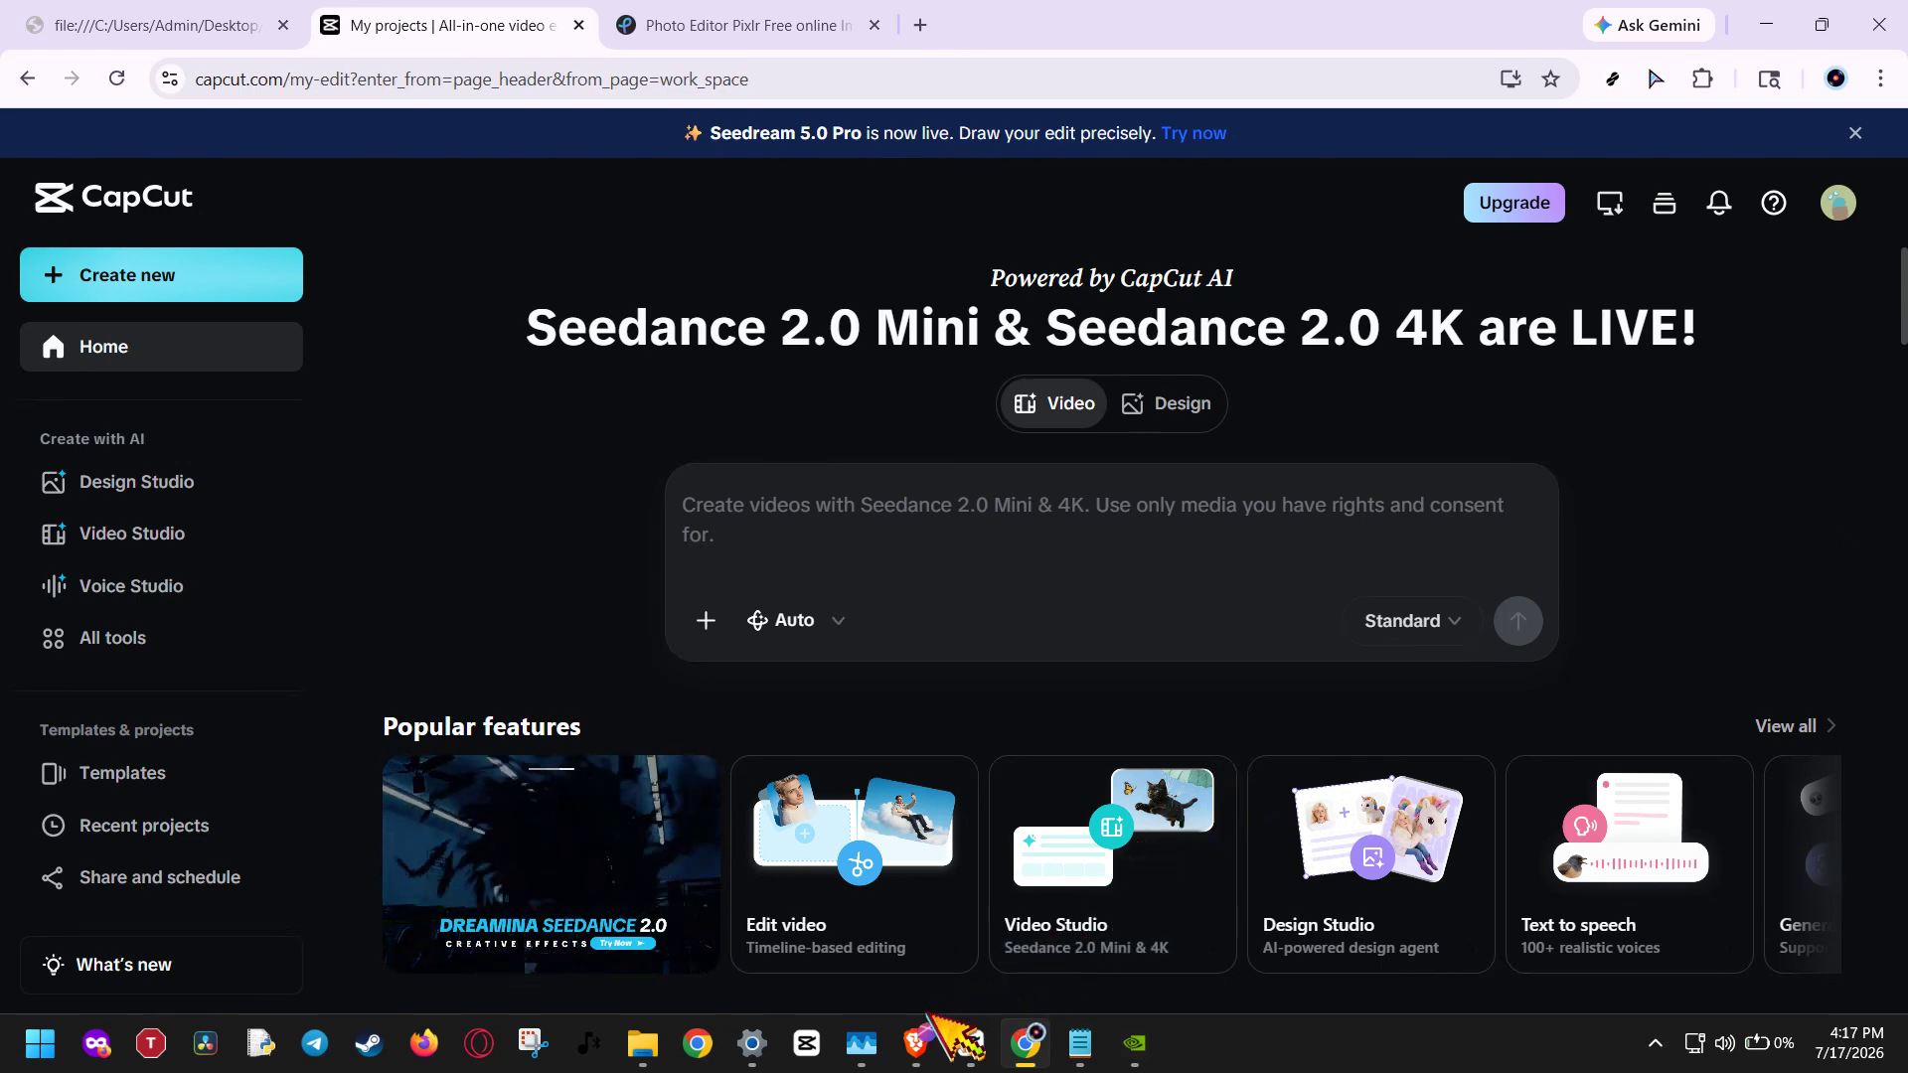
{"action": "mouse_move", "coordinate": [1023, 1038]}
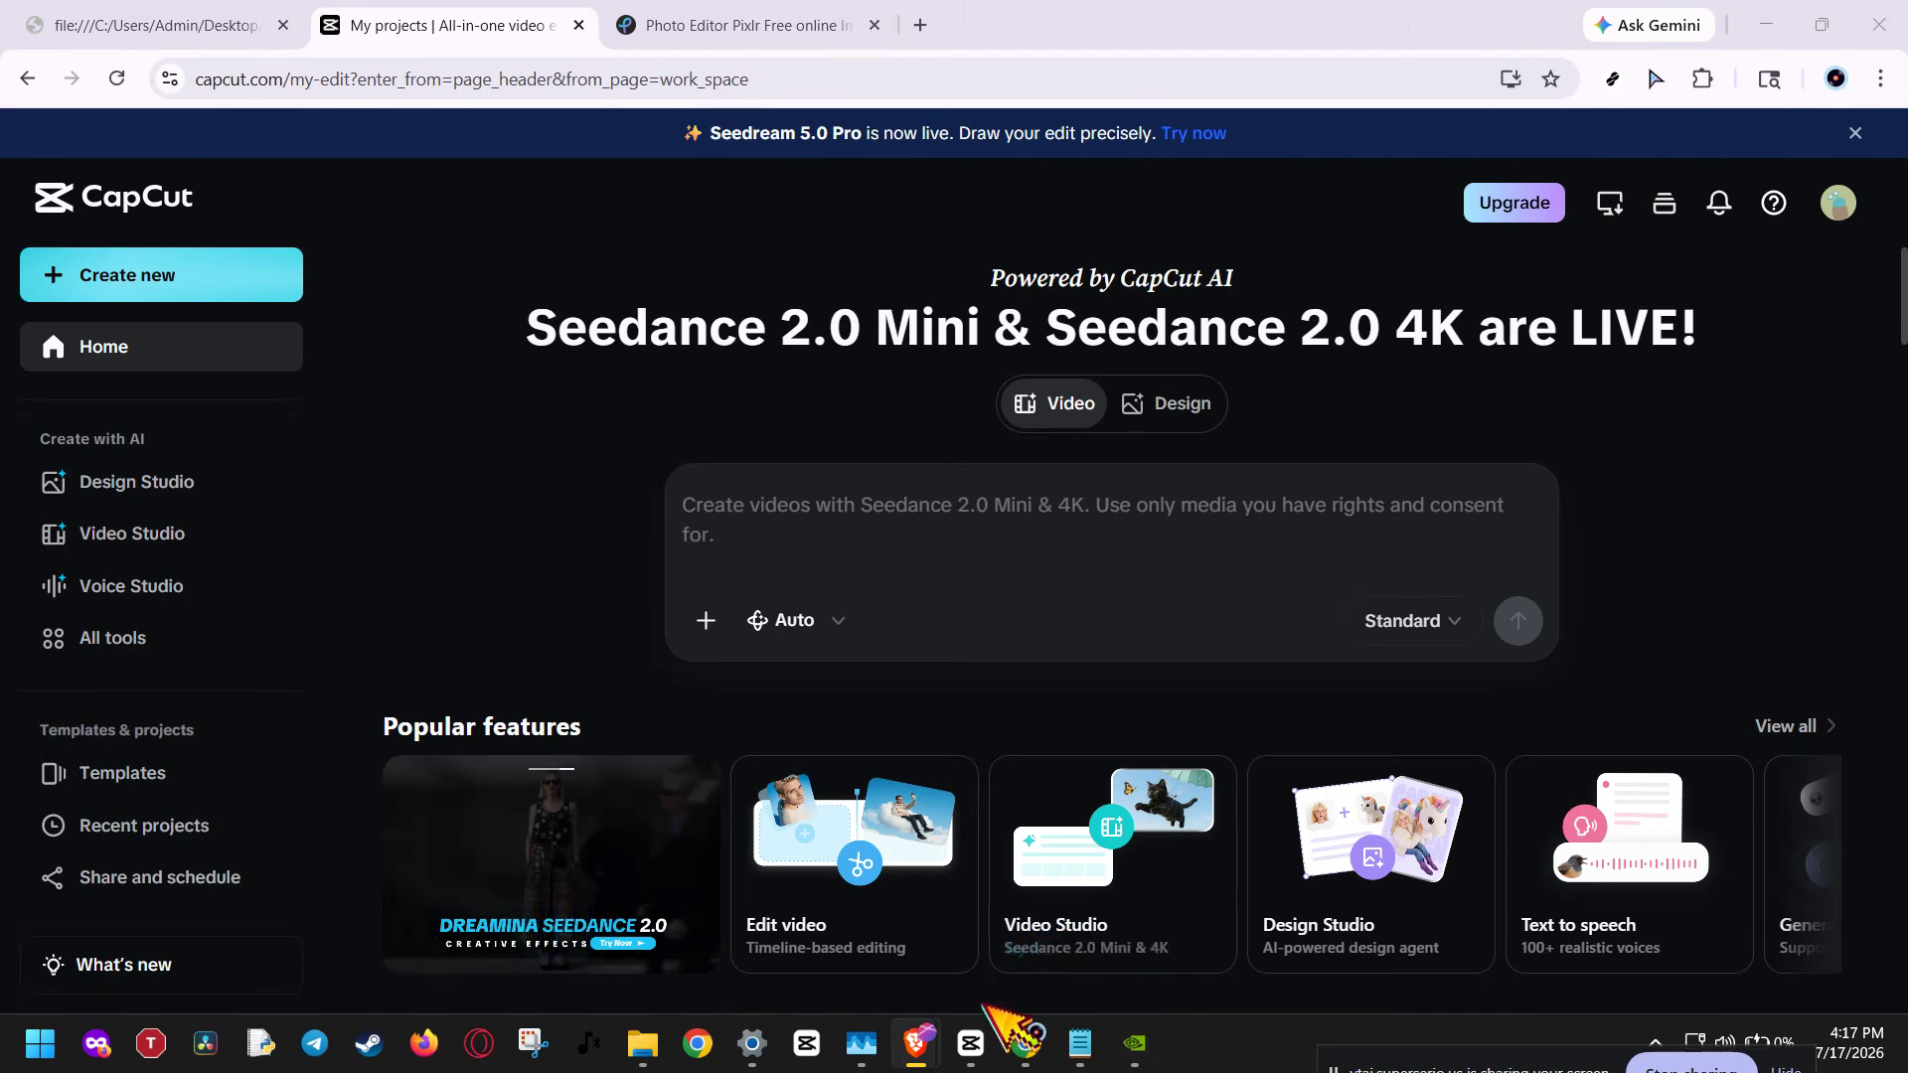
{"action": "left_click", "coordinate": [986, 1034]}
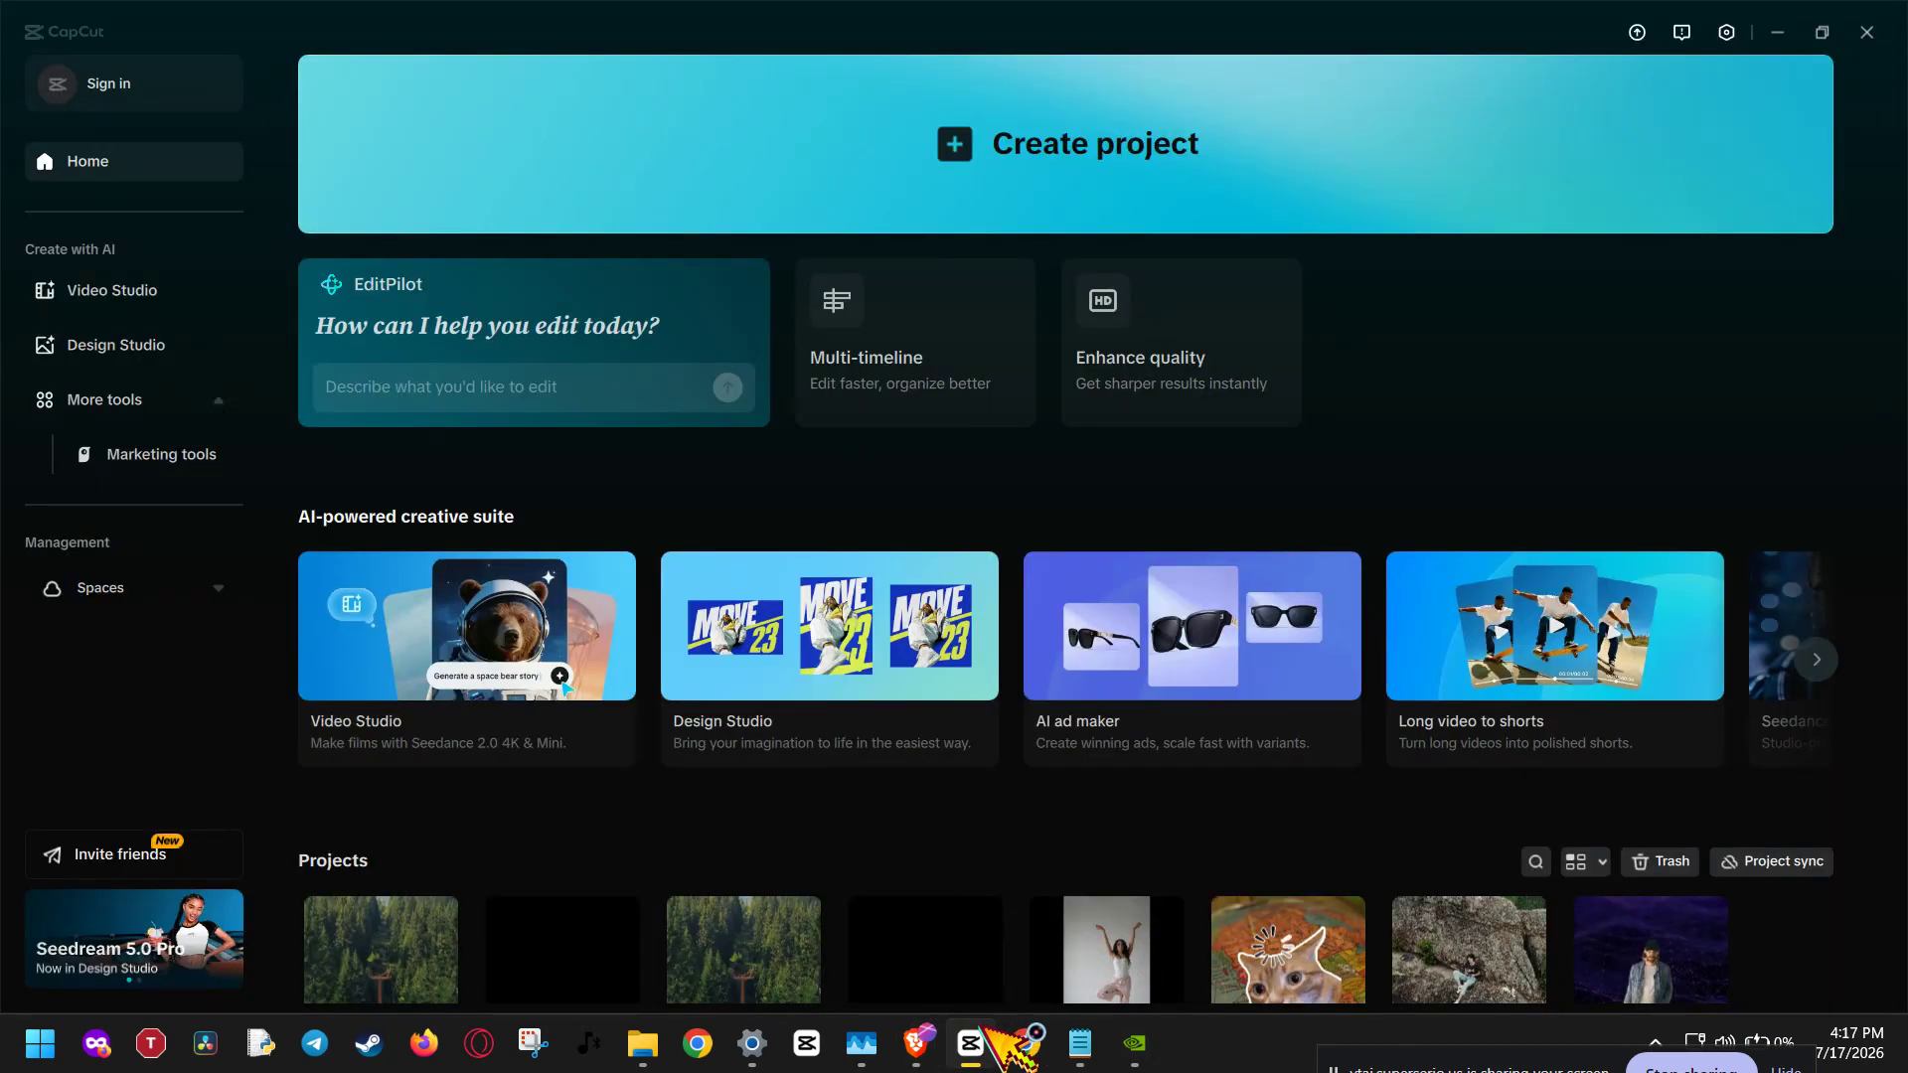